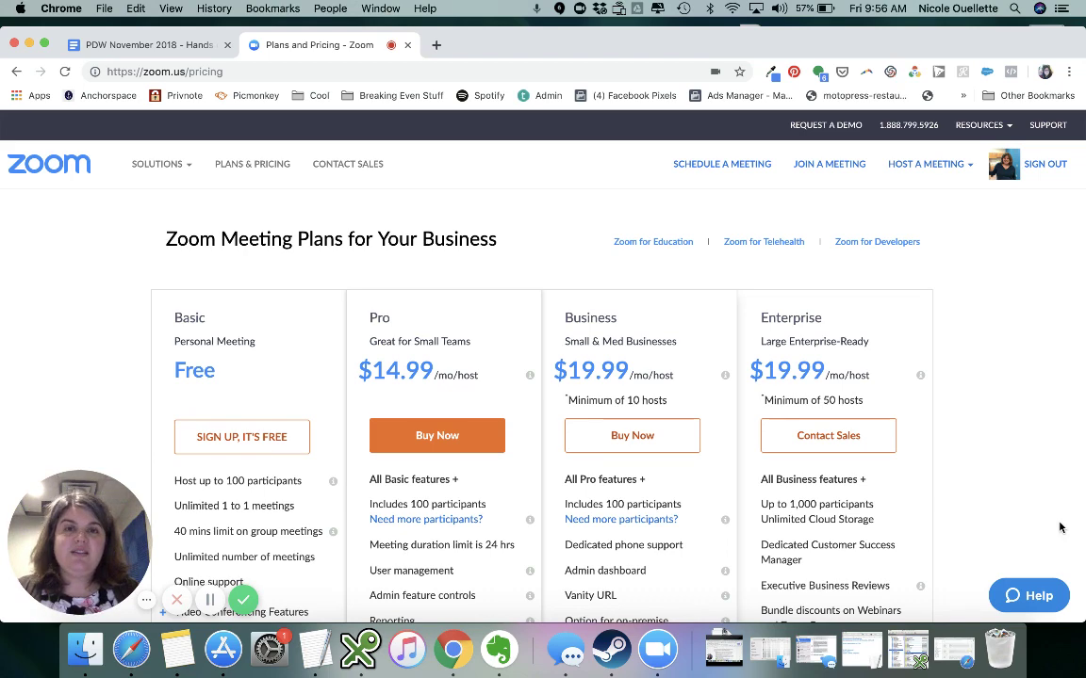
Compare the prices and features of the Basic, Pro, Business and Enterprise meeting plans.
scroll(901, 527, down, 4)
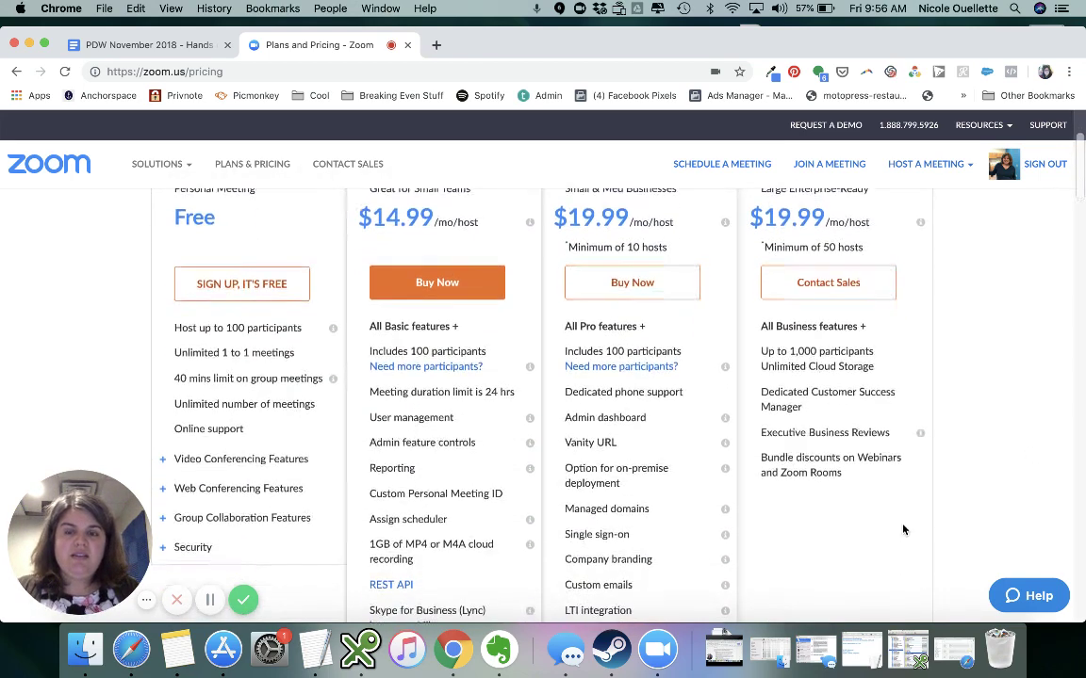
scroll(901, 516, down, 1)
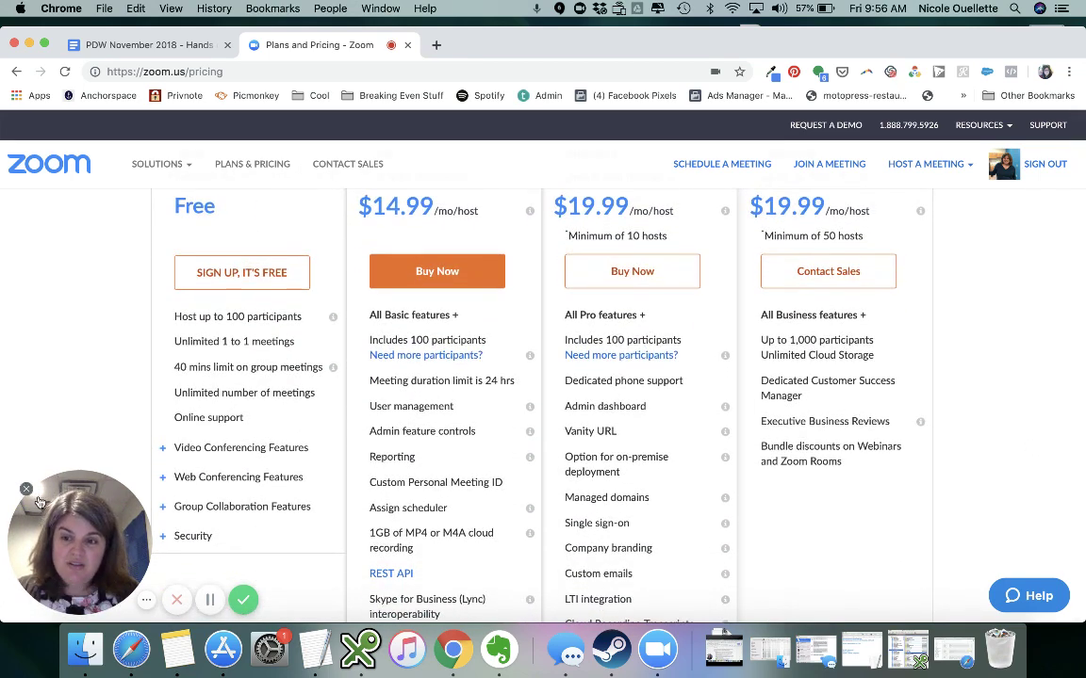
click(27, 489)
click(16, 600)
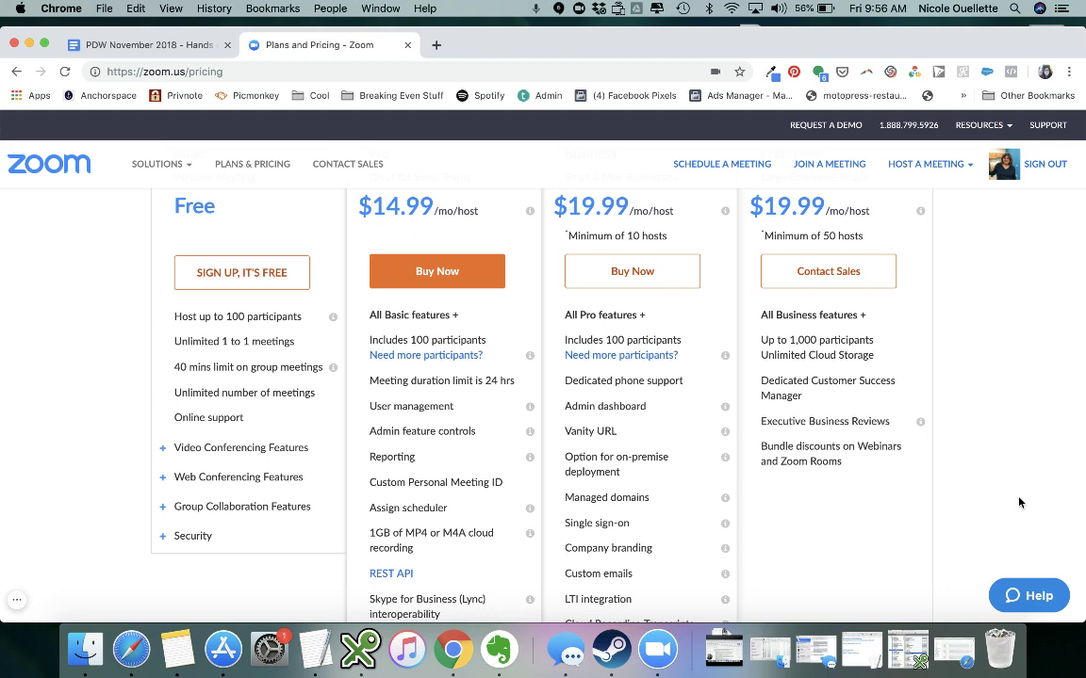
scroll(1019, 502, up, 2)
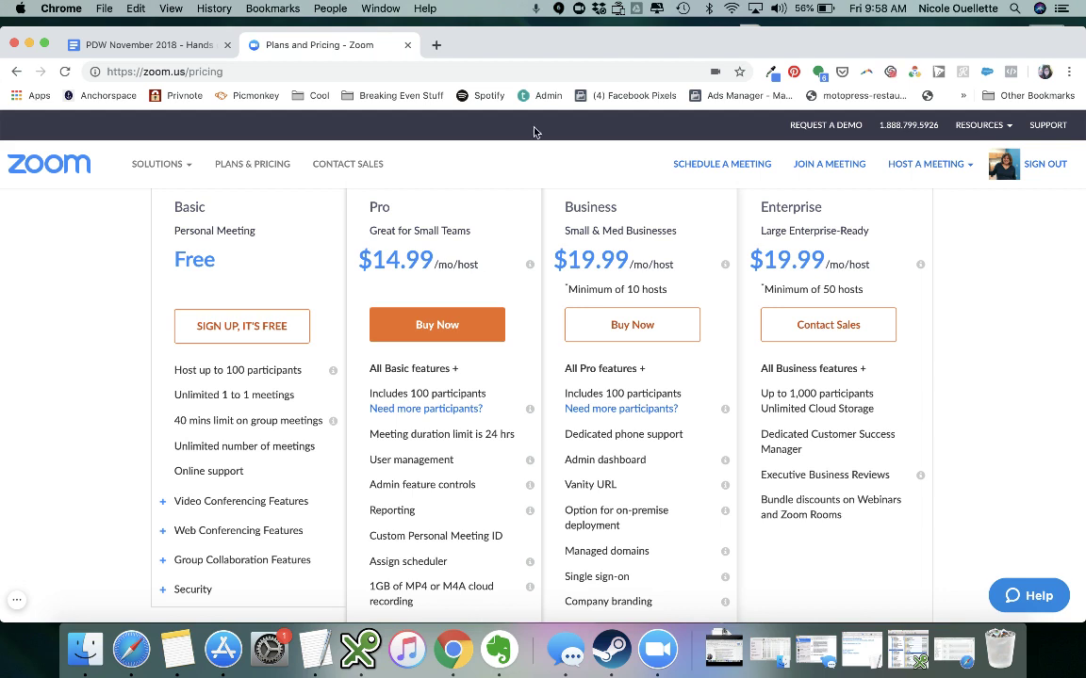
Open zoom.us in a new browser tab and go to the account's profile page.
click(437, 46)
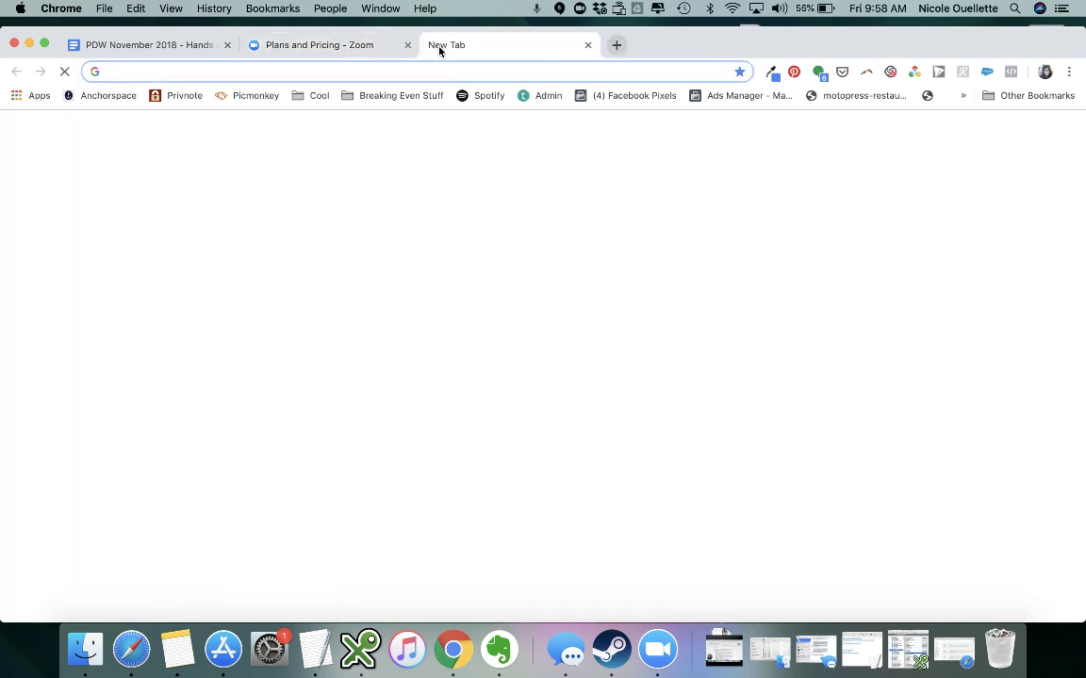
text(zoo)
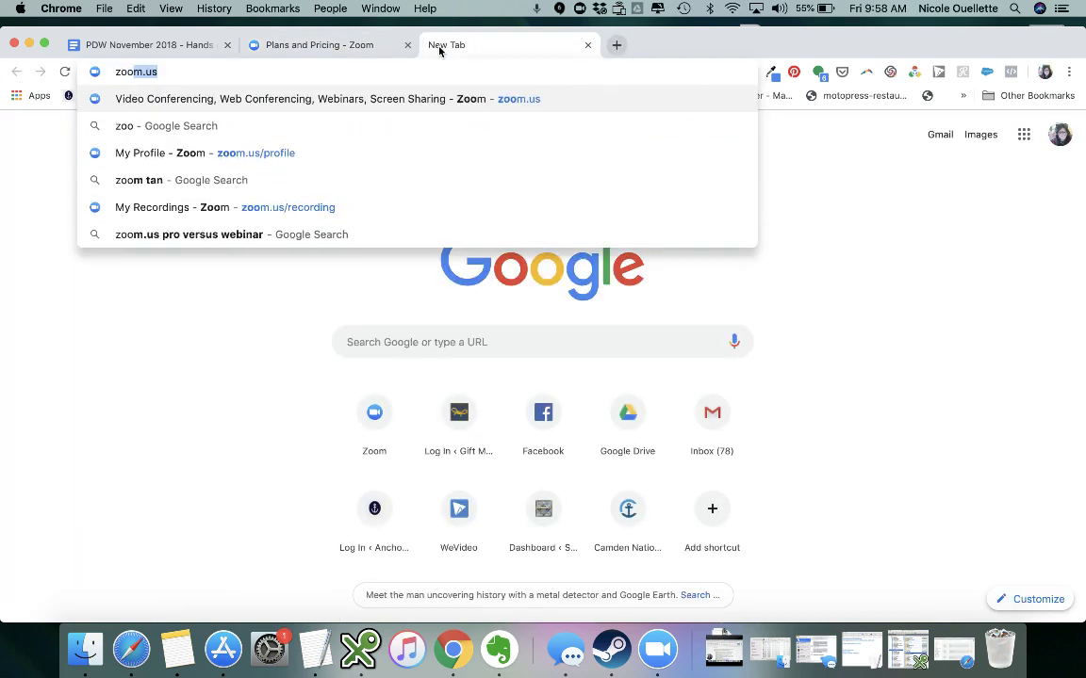
key(Return)
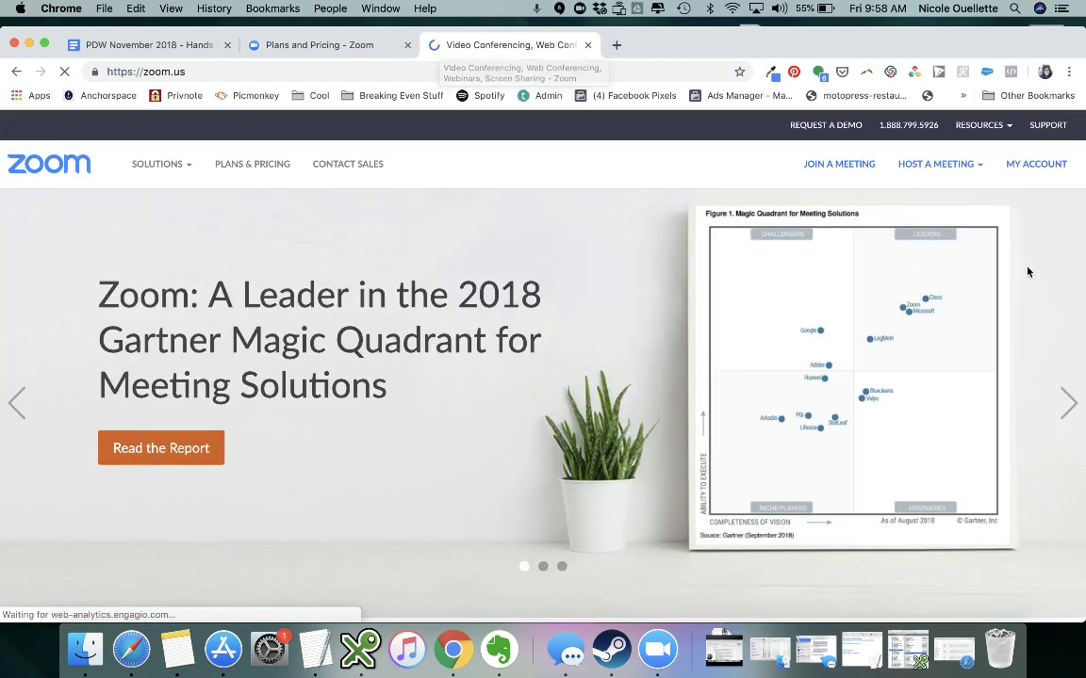
click(1030, 166)
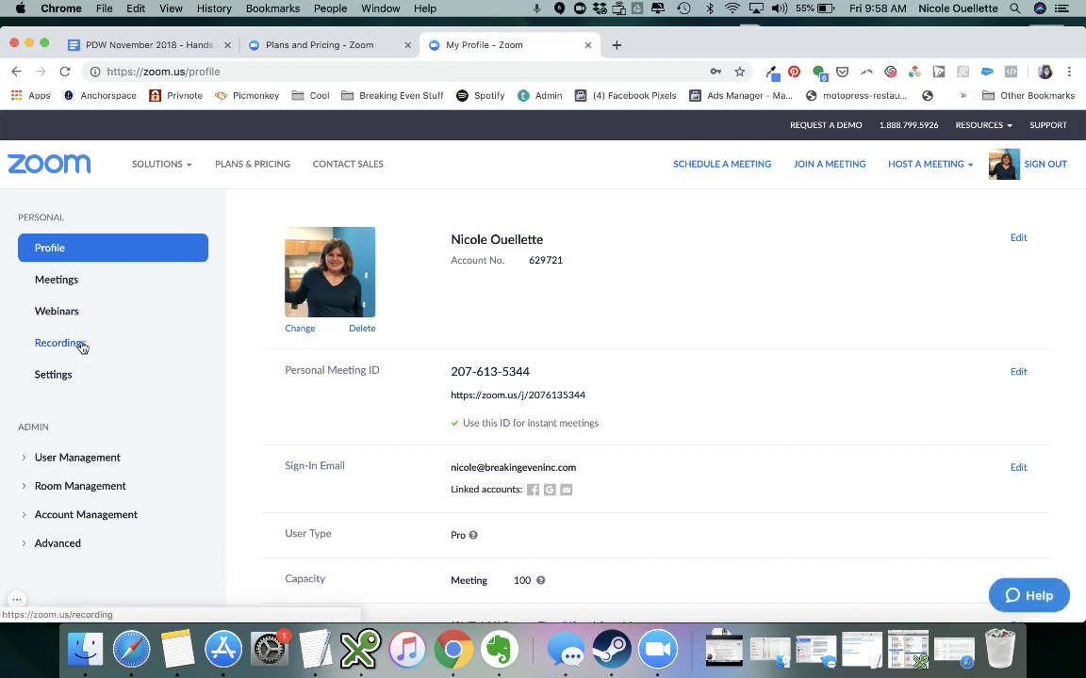
Start scheduling a new meeting and set the host's video to on.
click(61, 283)
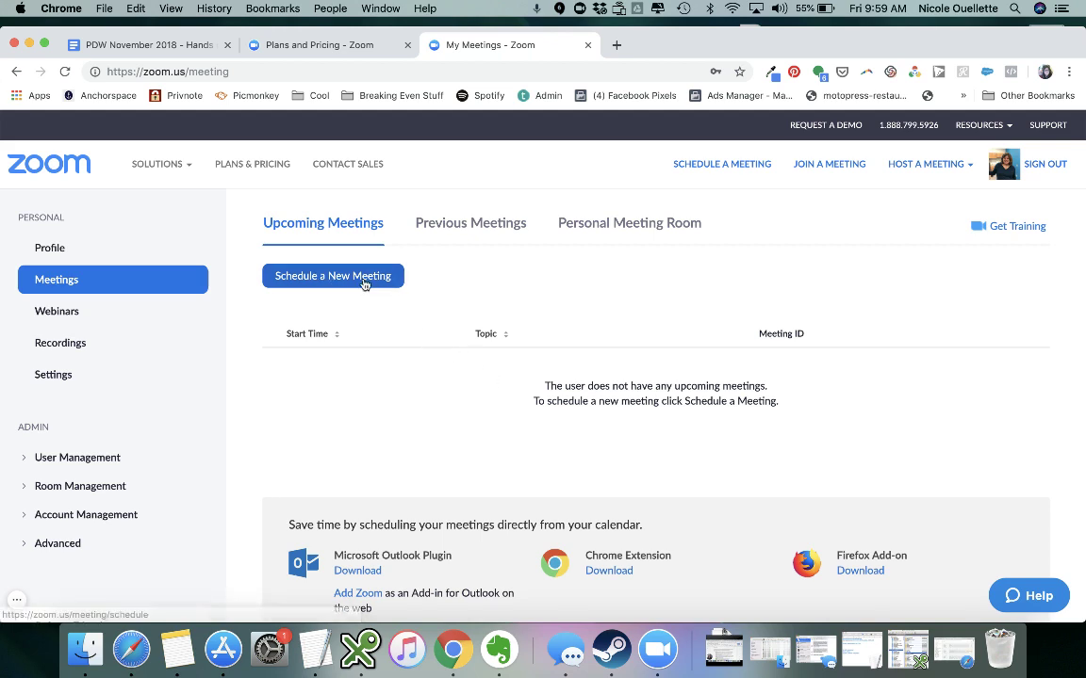
click(333, 275)
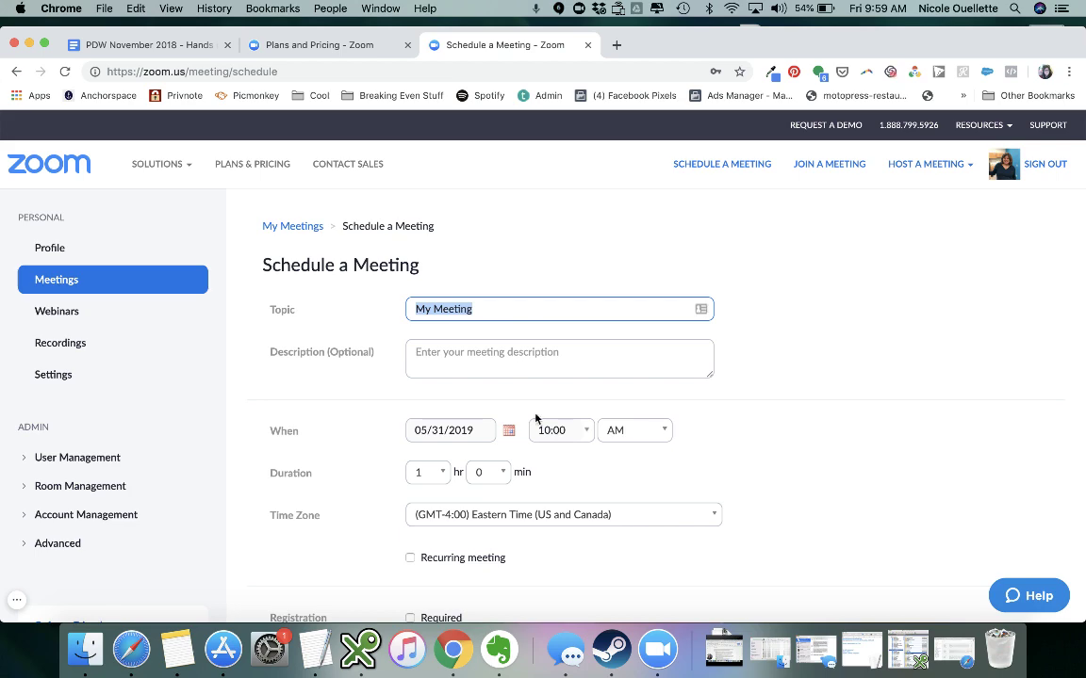
scroll(469, 443, down, 2)
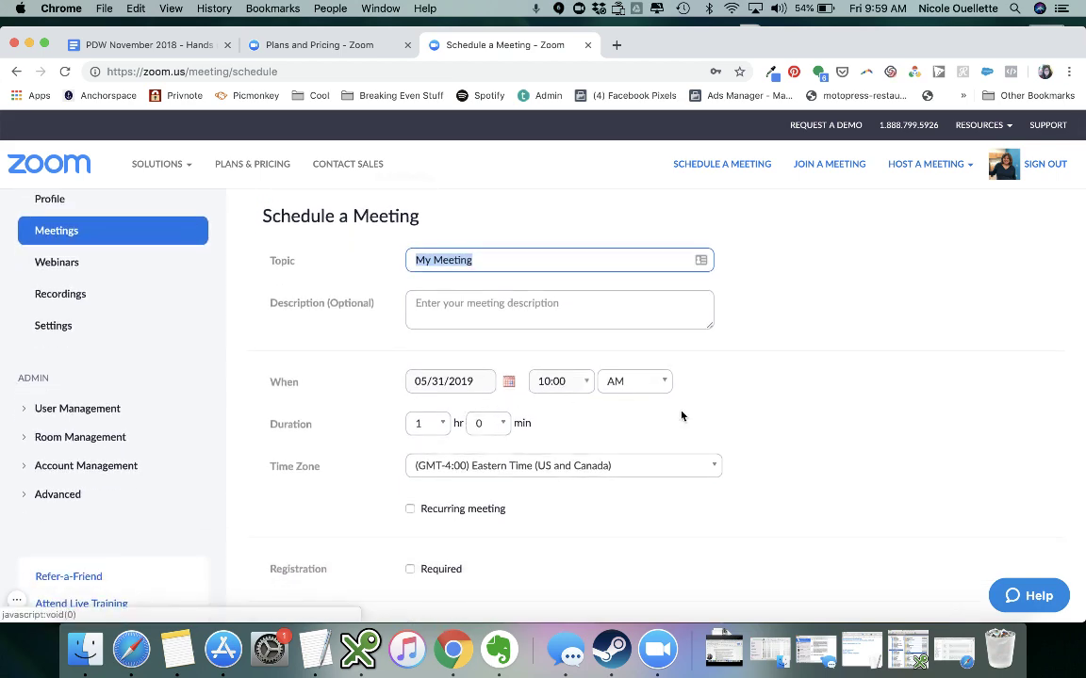
scroll(613, 411, down, 2)
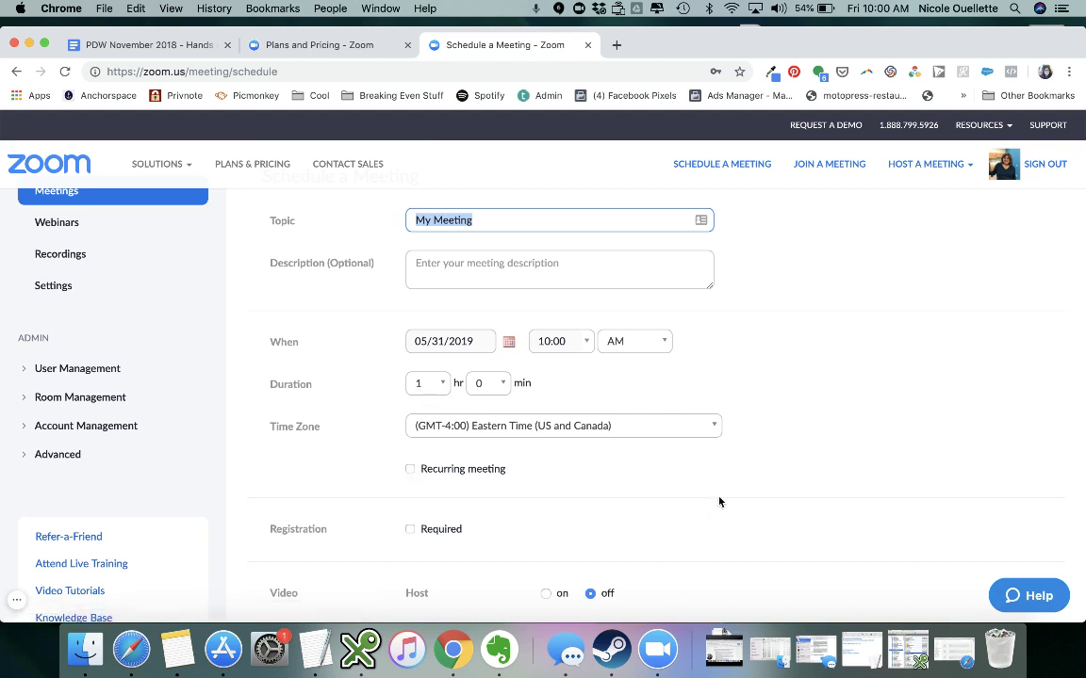
scroll(719, 501, down, 3)
scroll(719, 501, down, 1)
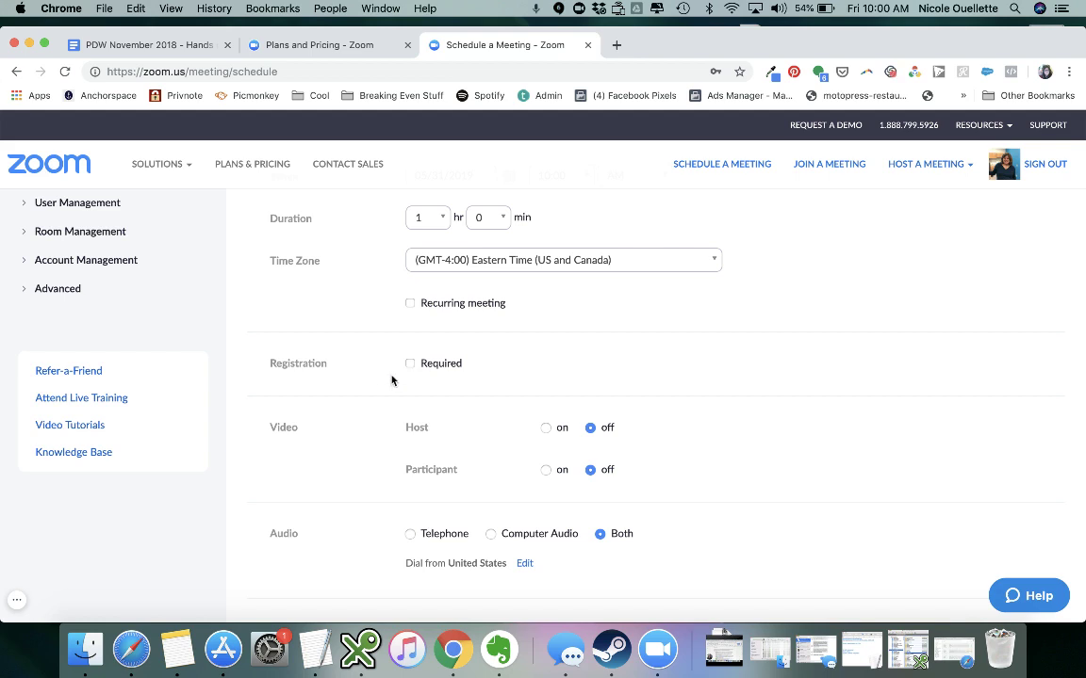
scroll(492, 462, down, 2)
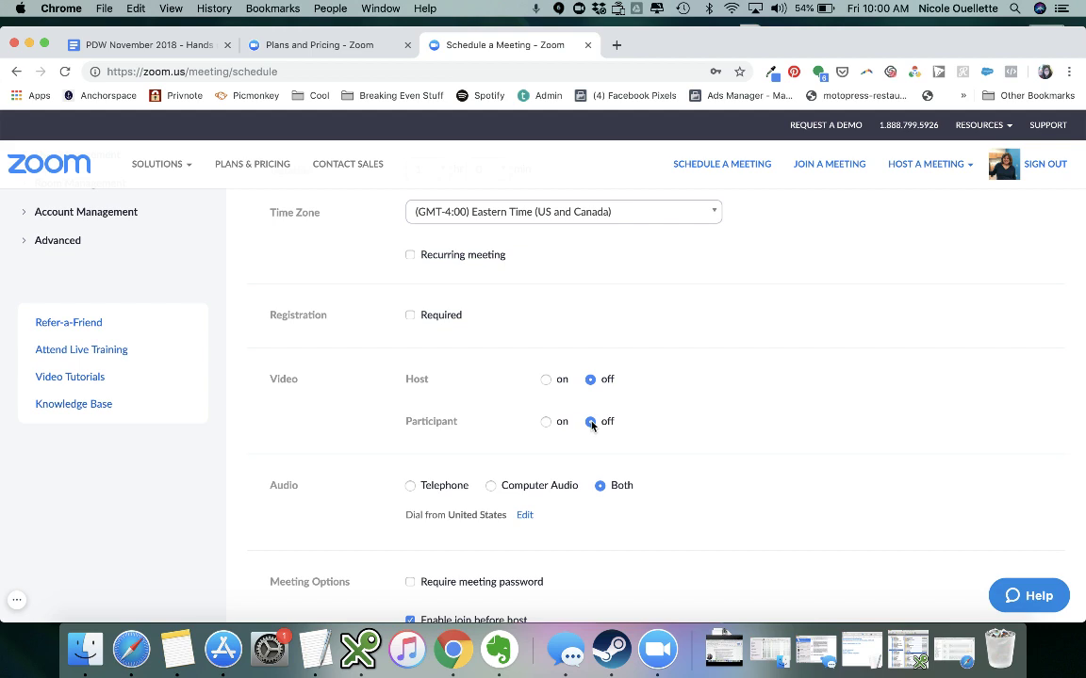
click(546, 379)
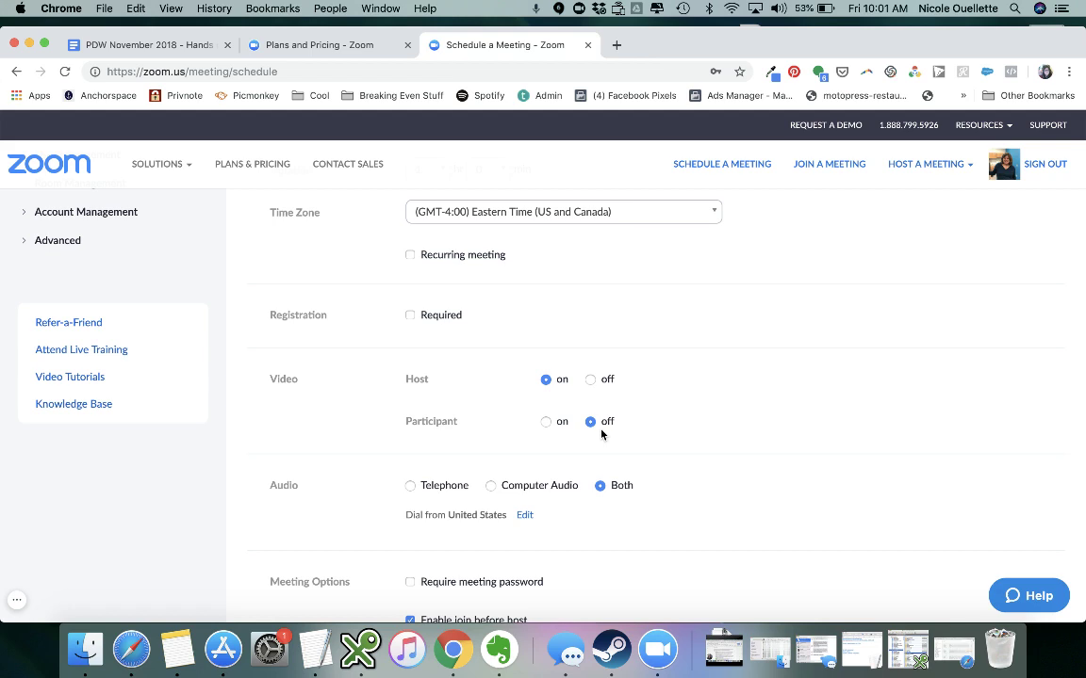
Enable muting participants upon entry and set the meeting to record automatically in the cloud.
scroll(542, 478, down, 3)
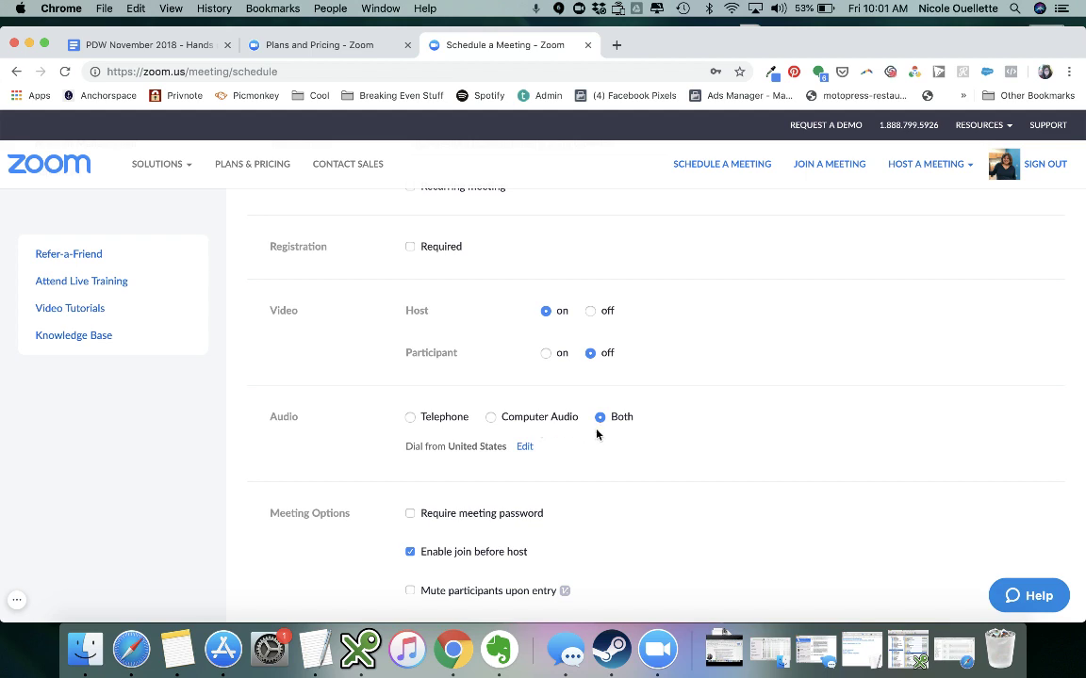
scroll(632, 573, down, 4)
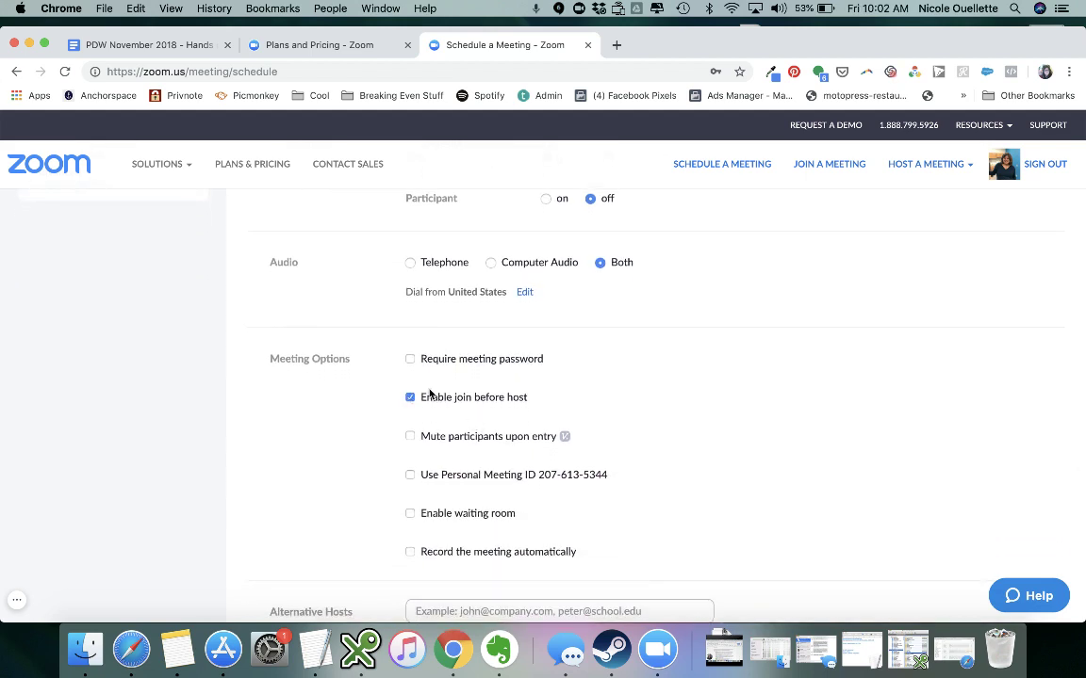
click(410, 437)
scroll(616, 476, down, 2)
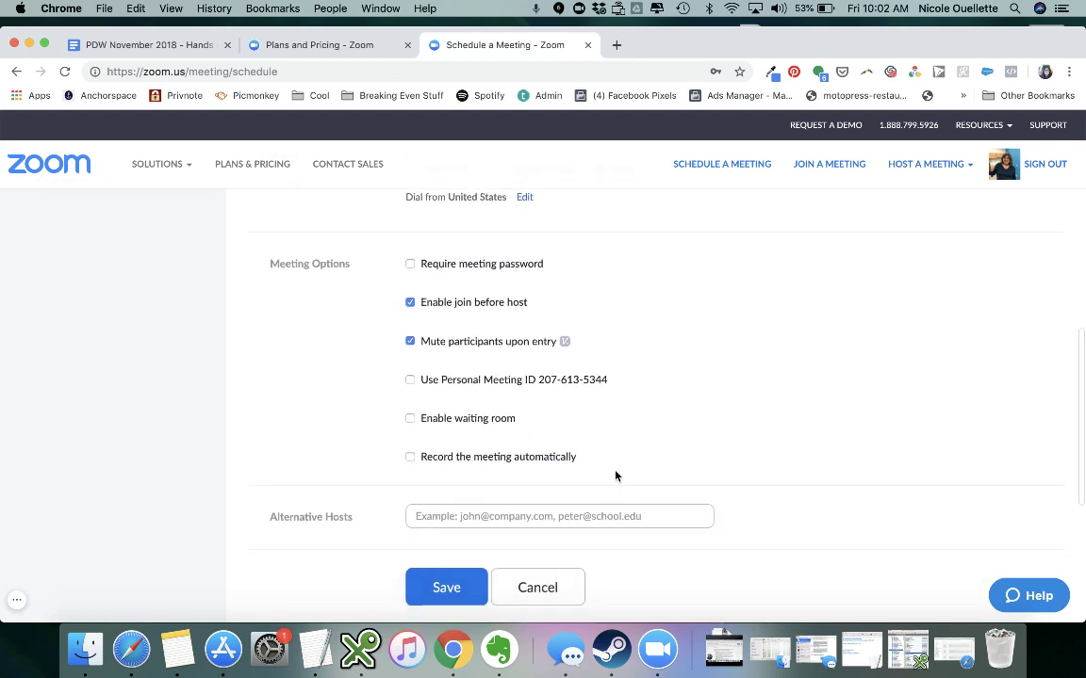
click(410, 458)
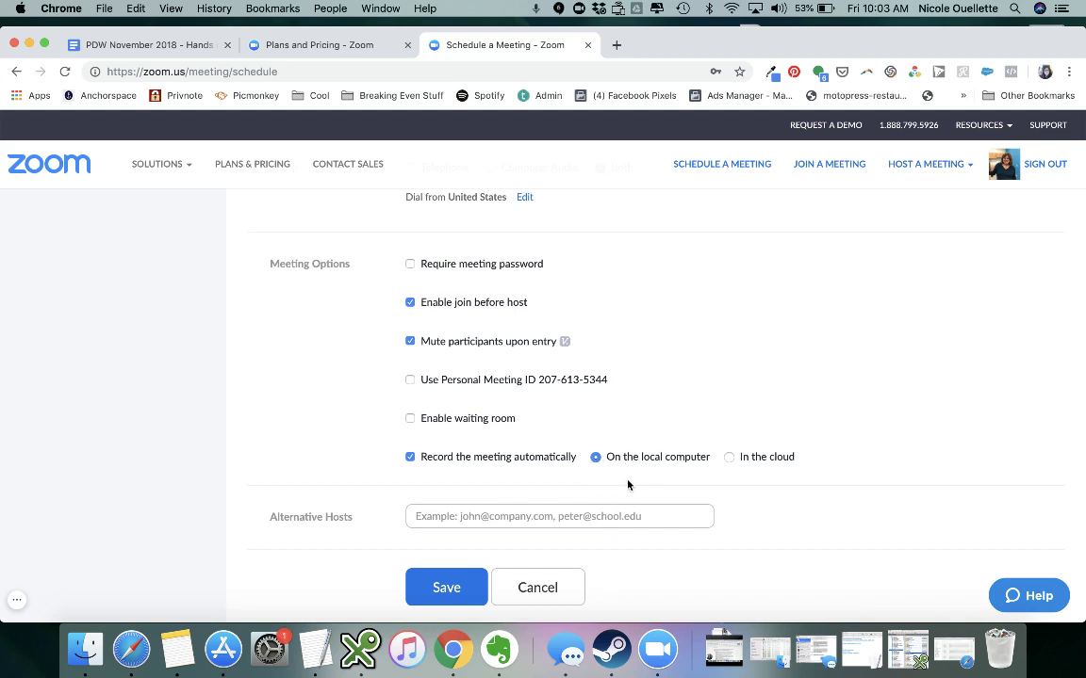
click(729, 458)
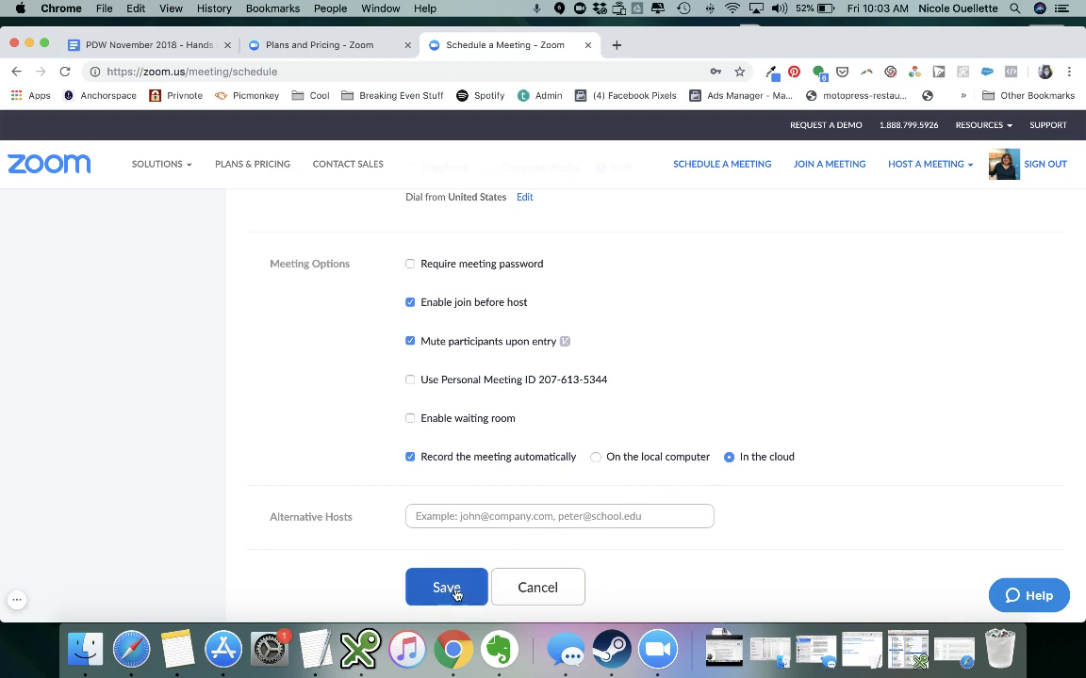
Set the meeting's start time to 10:30 AM and save the meeting.
scroll(641, 383, up, 10)
scroll(603, 391, down, 1)
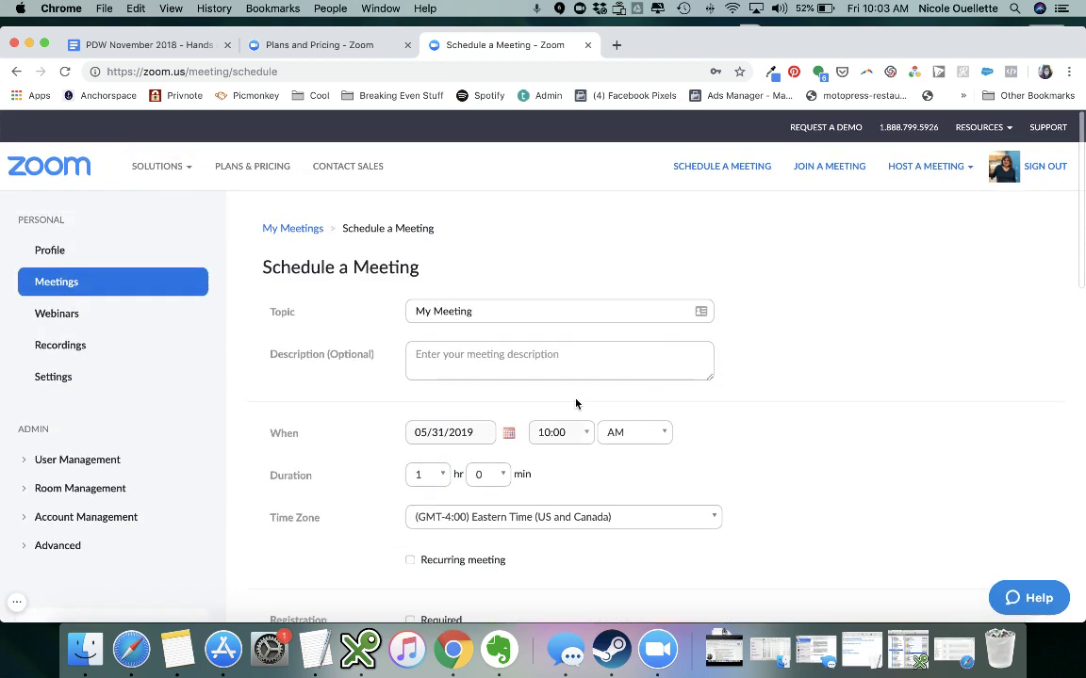
click(578, 432)
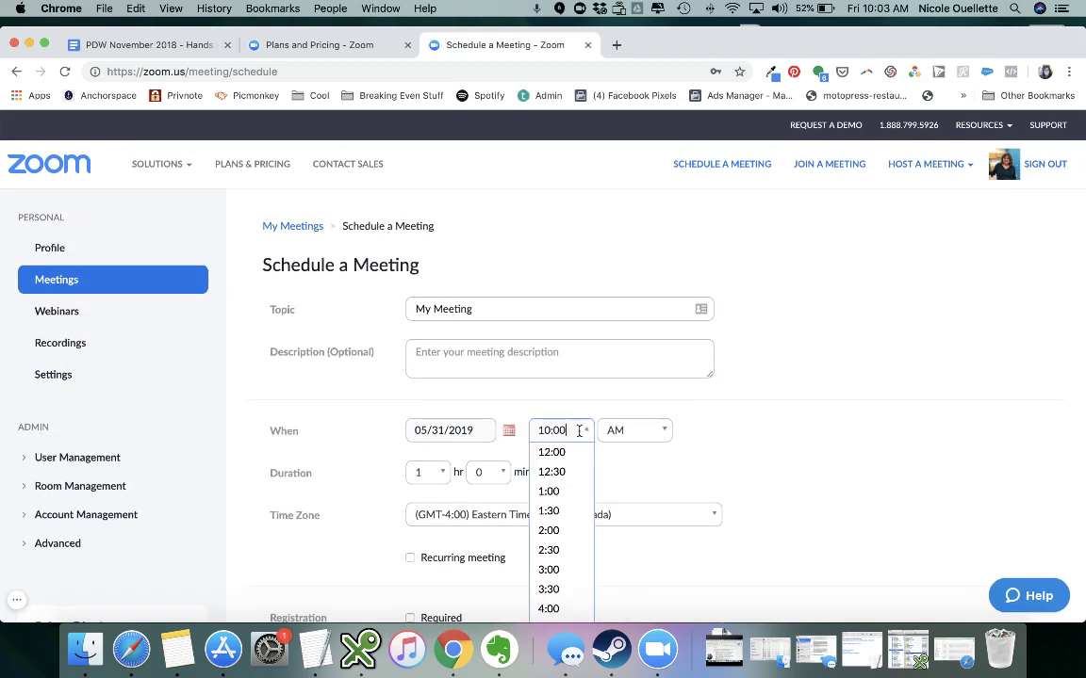
scroll(558, 551, down, 5)
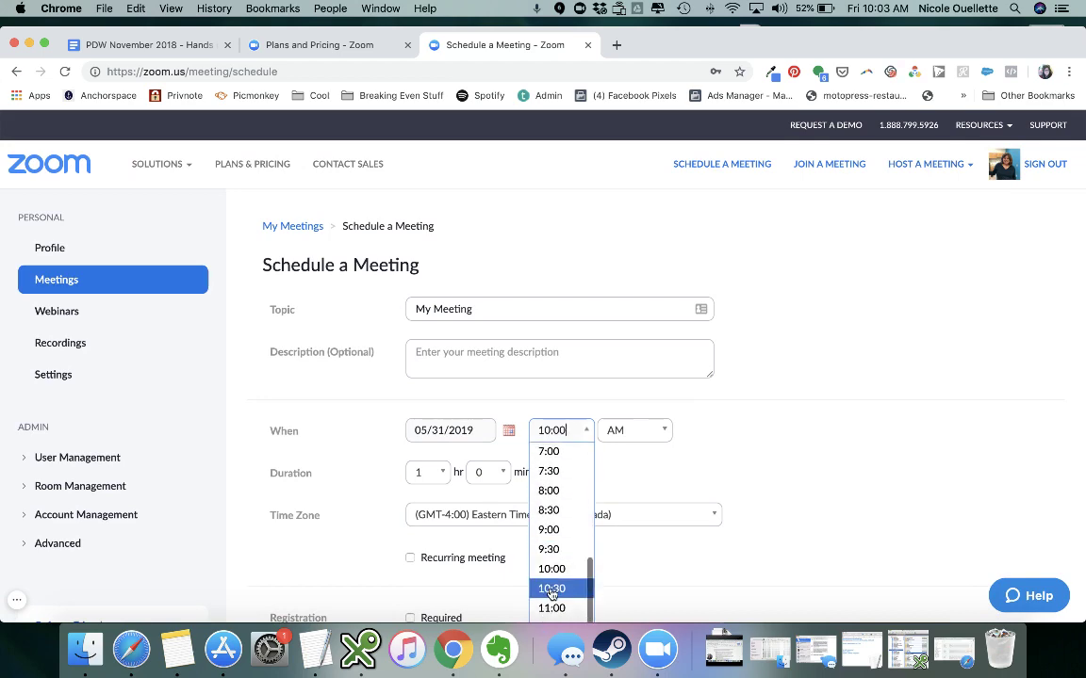
click(551, 588)
scroll(714, 497, down, 1)
scroll(715, 497, down, 15)
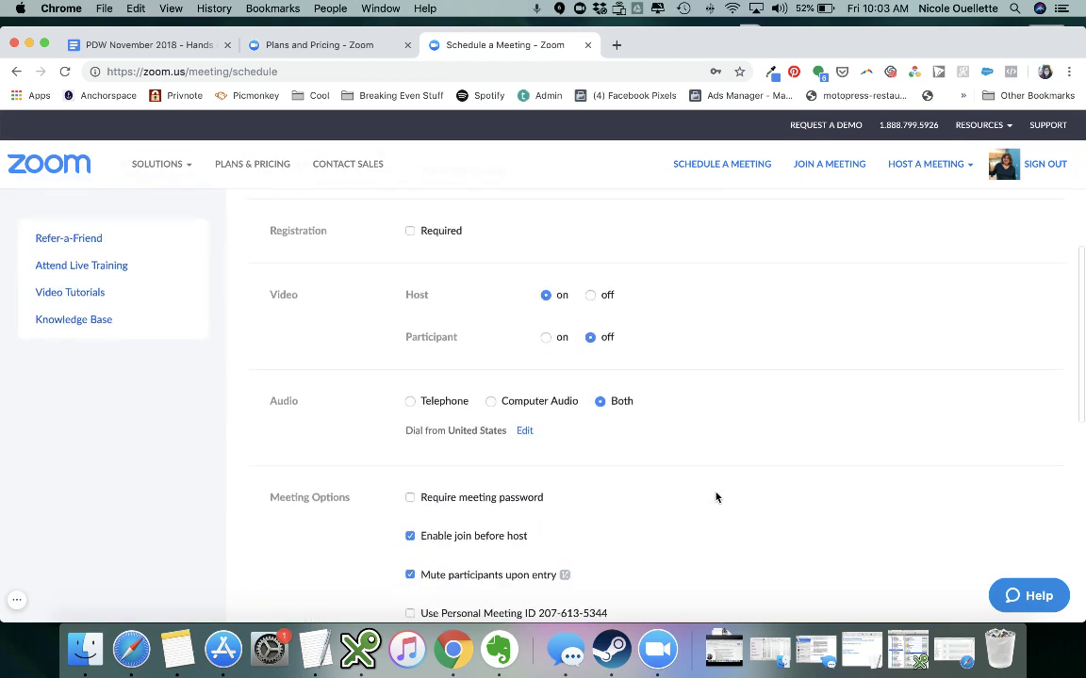
click(466, 397)
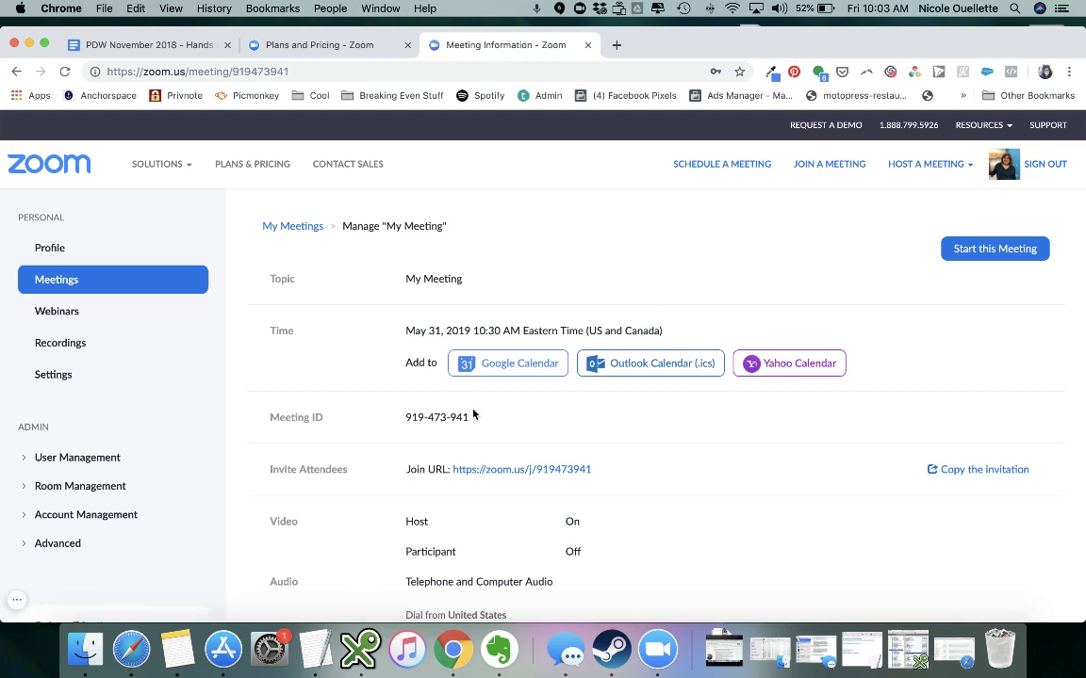
Check the saved meeting's ID, invitation text and settings, and its entry in the upcoming meetings list.
drag(474, 419, 404, 417)
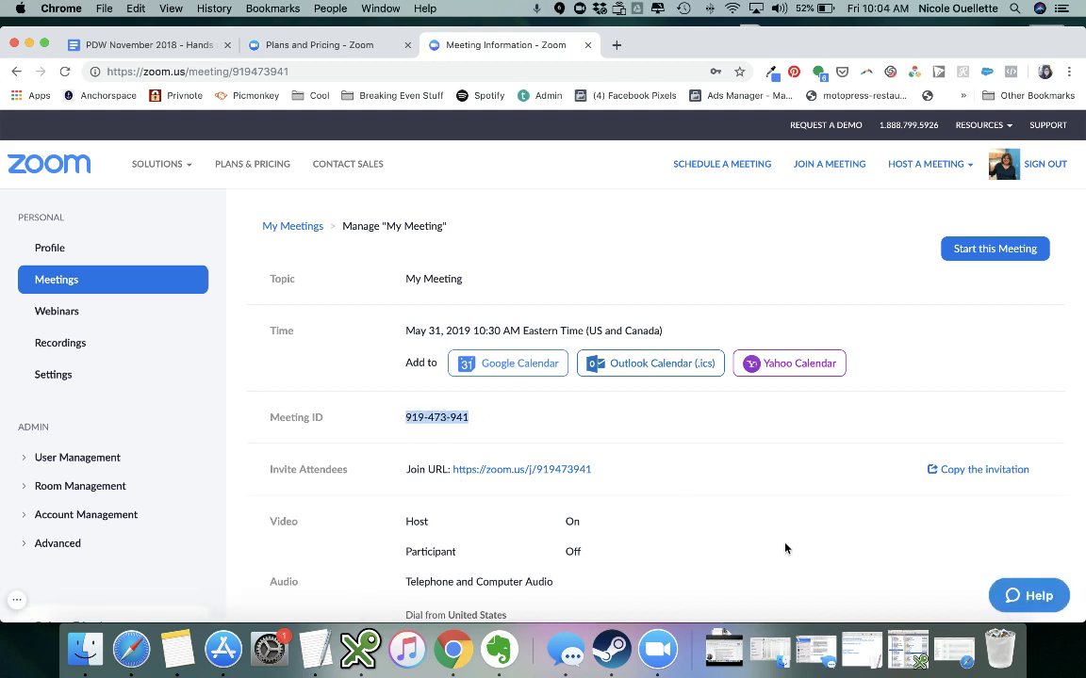
click(961, 471)
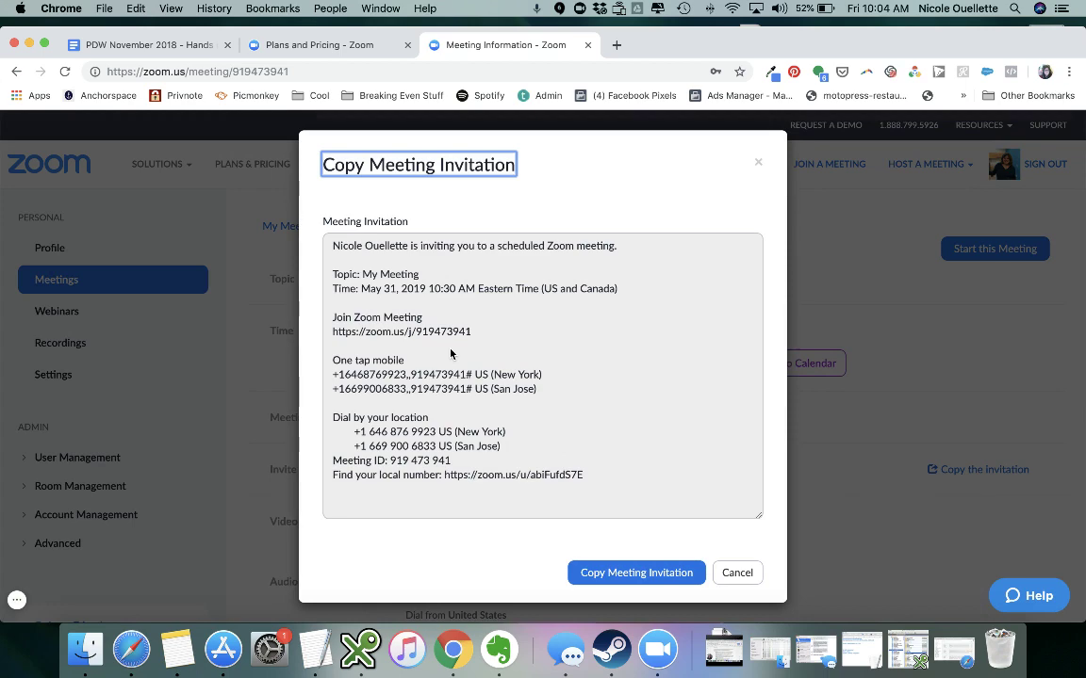
click(758, 163)
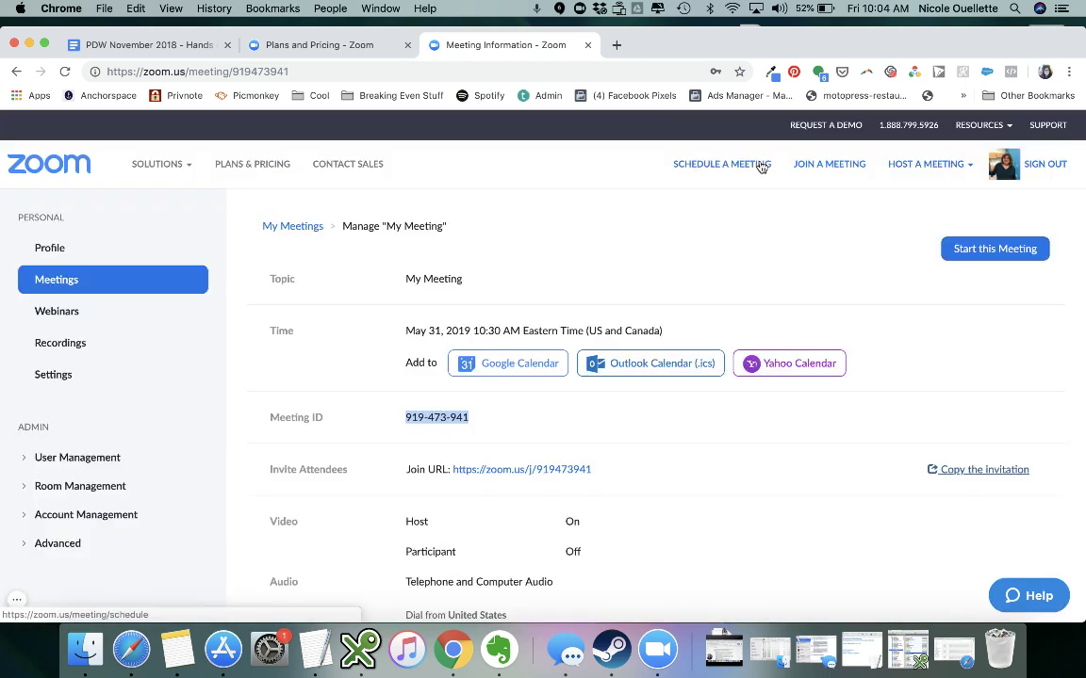
scroll(642, 424, down, 1)
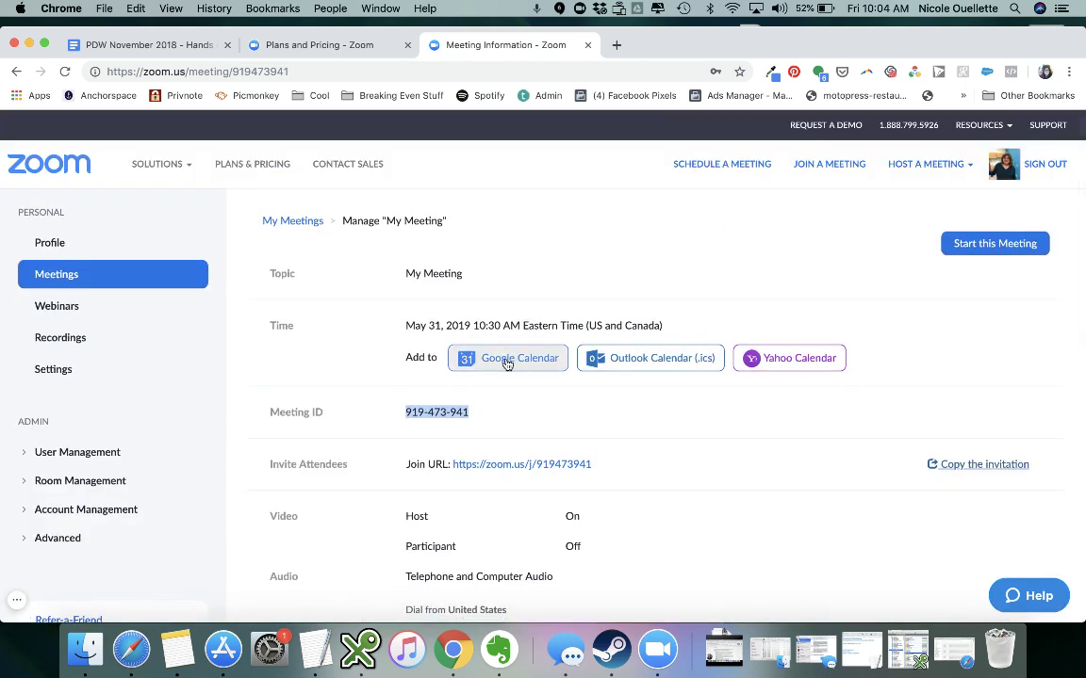
scroll(724, 473, down, 2)
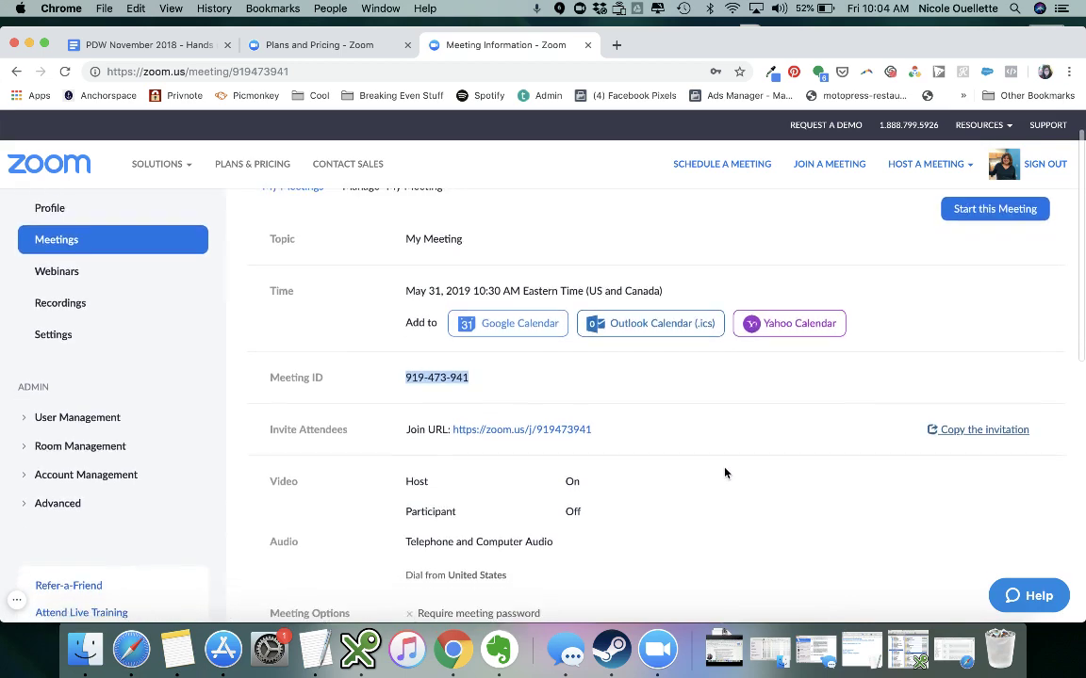
scroll(725, 473, down, 10)
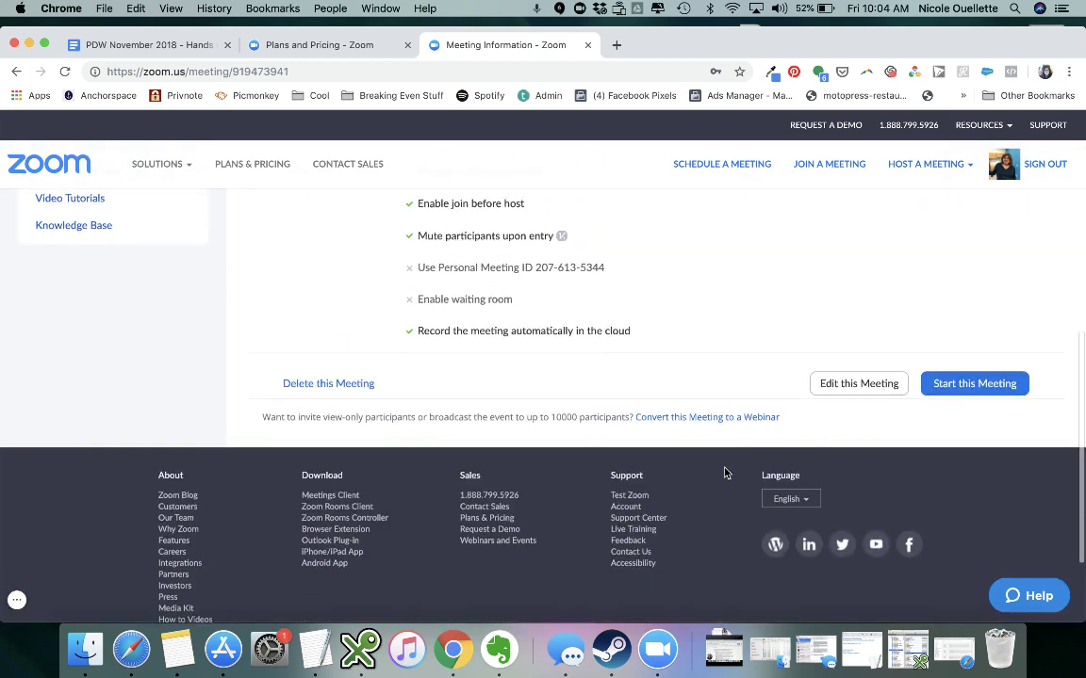
scroll(724, 473, up, 12)
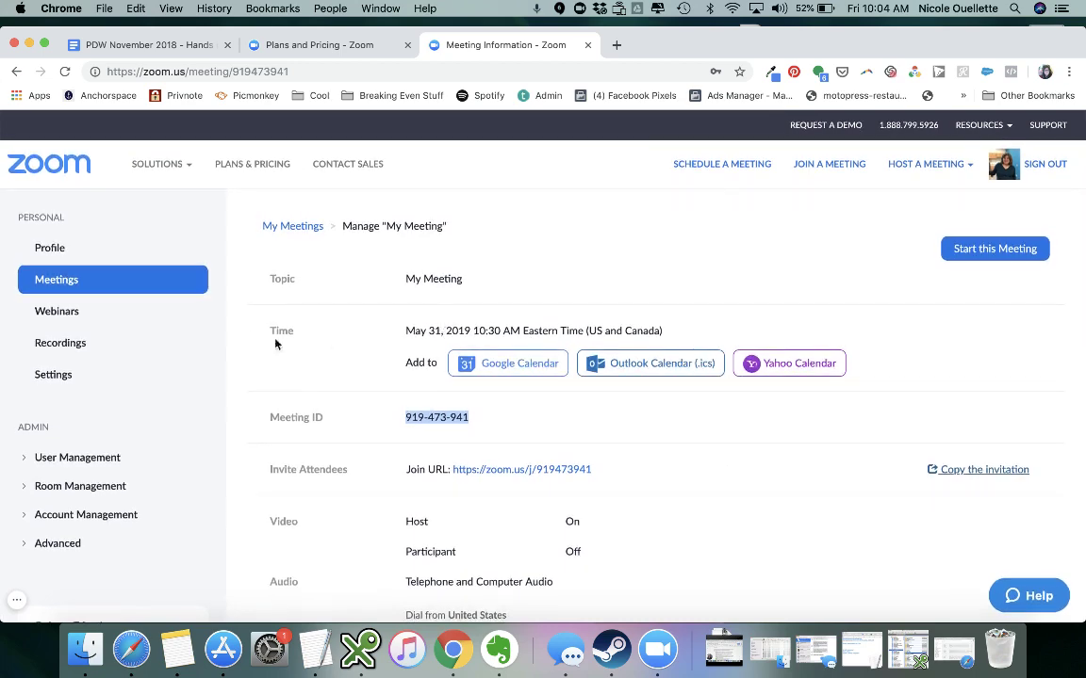
click(79, 280)
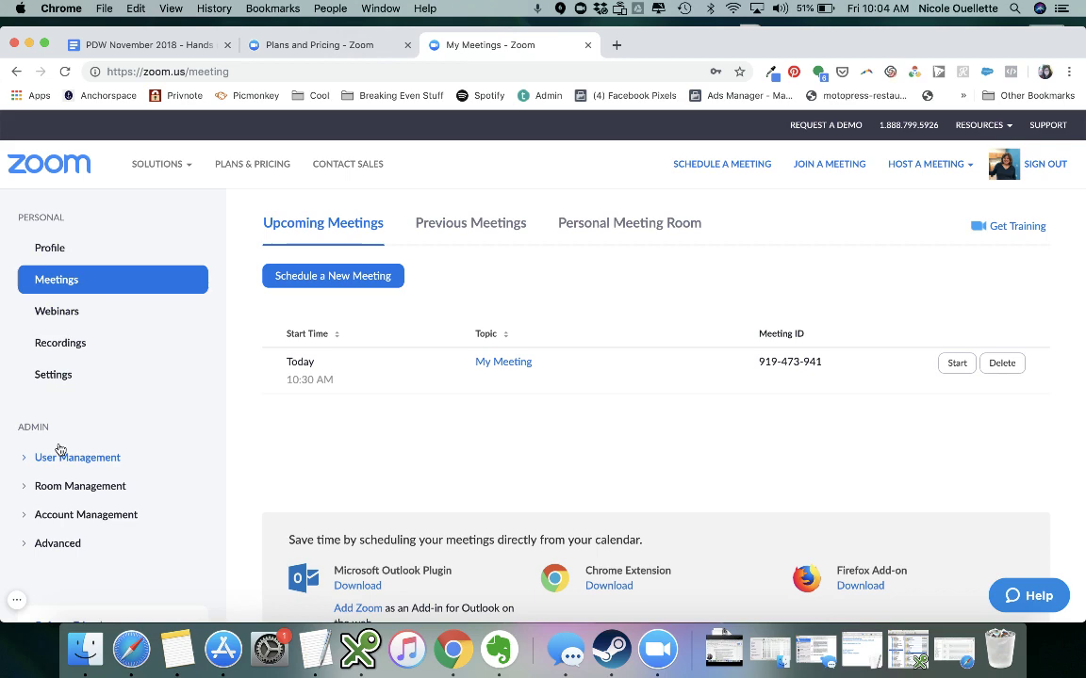
Switch to the Zoom desktop app, start joining a meeting, and fill in the scheduled meeting's ID copied from the web page.
click(30, 45)
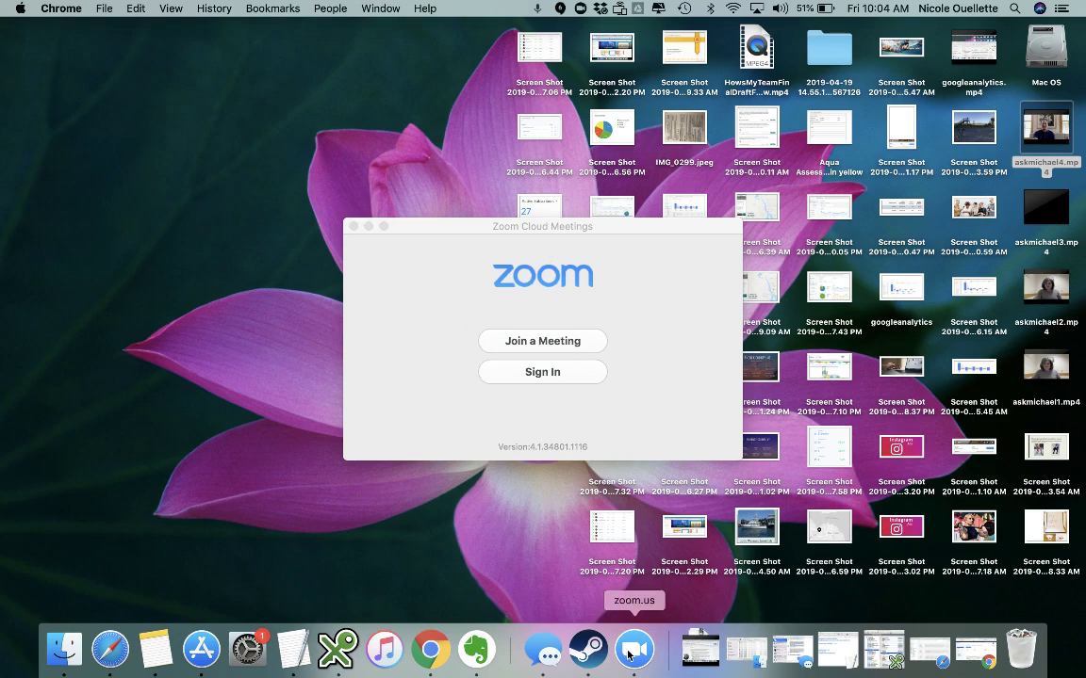
click(556, 341)
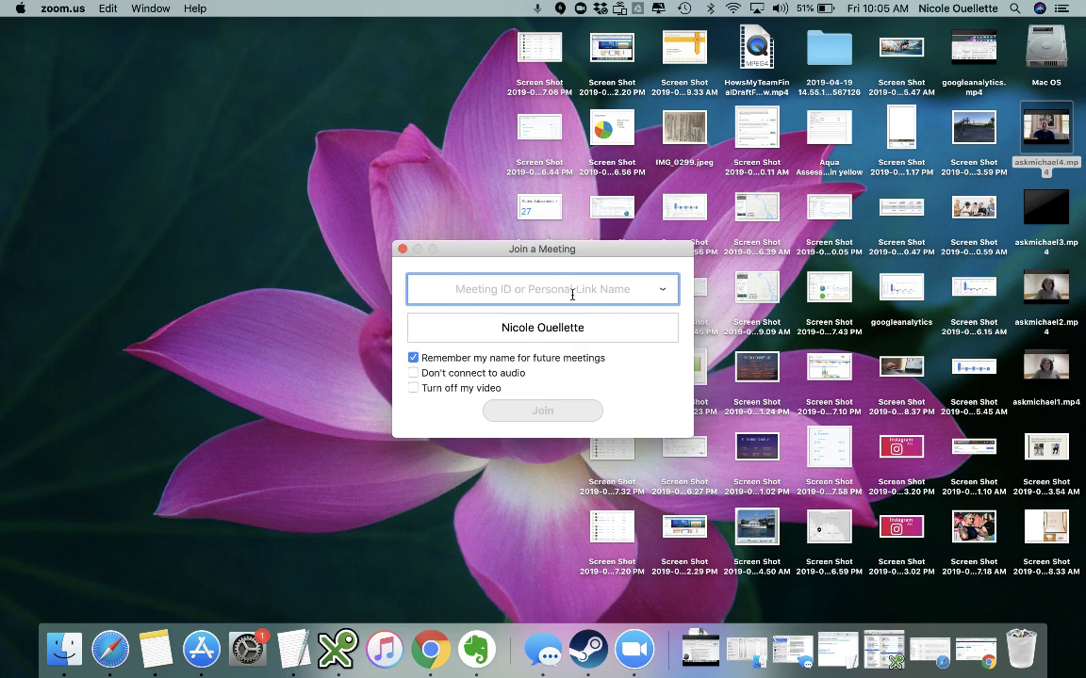
click(964, 673)
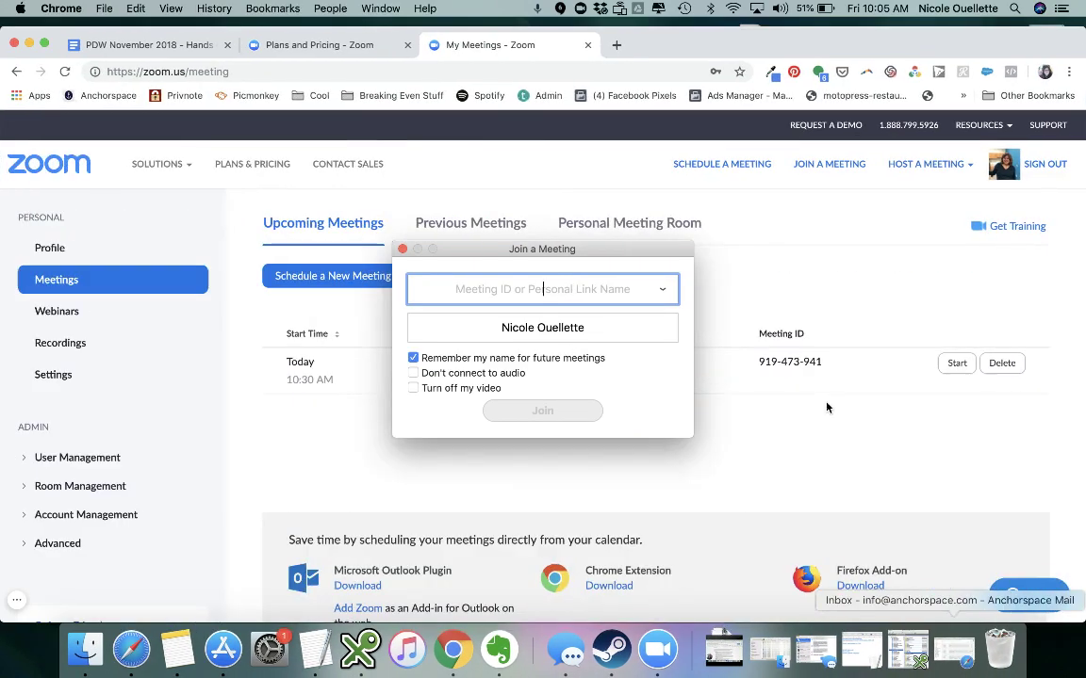
drag(823, 362, 759, 361)
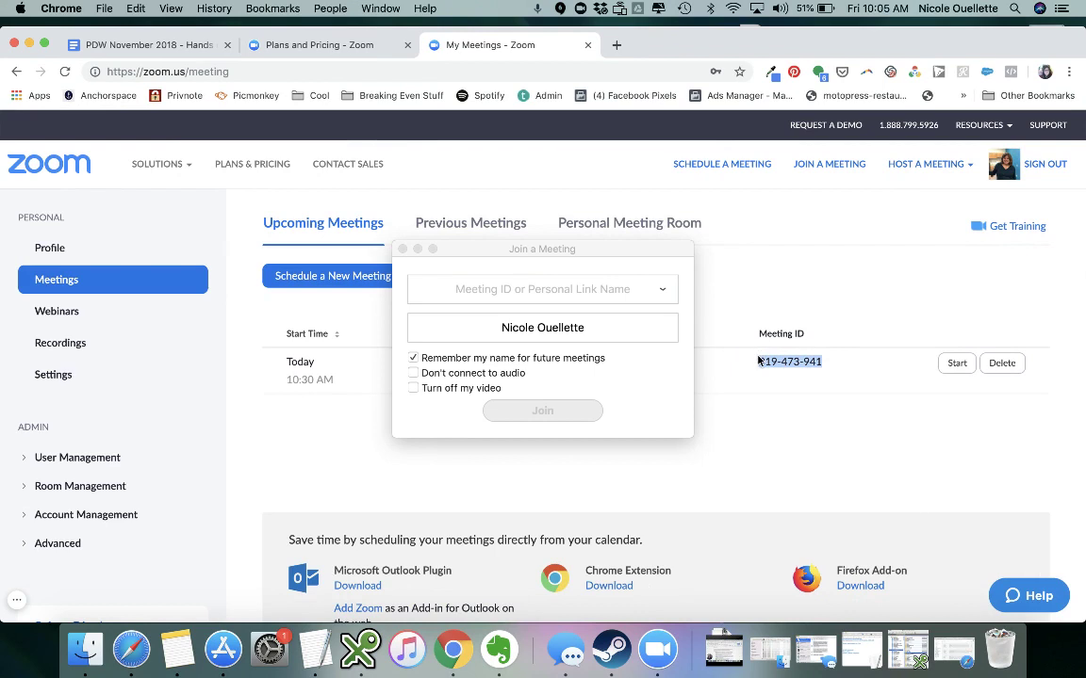
key(super+c)
click(543, 290)
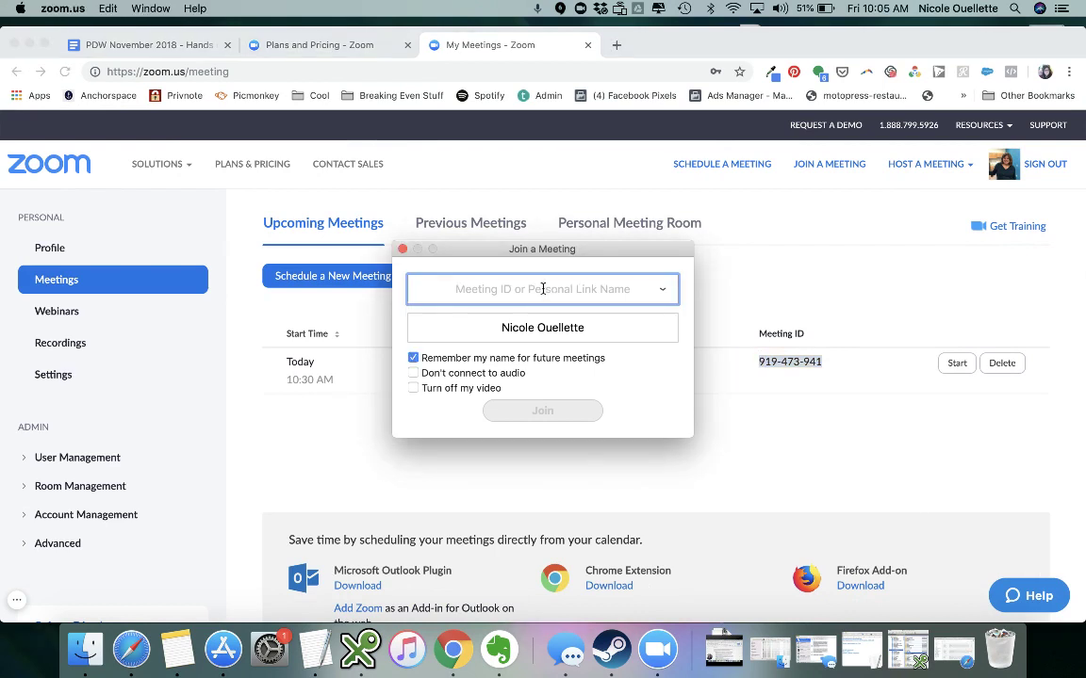
key(super+v)
Replace the screen name with a made-up participant name and disable remembering it for future meetings.
key(Tab)
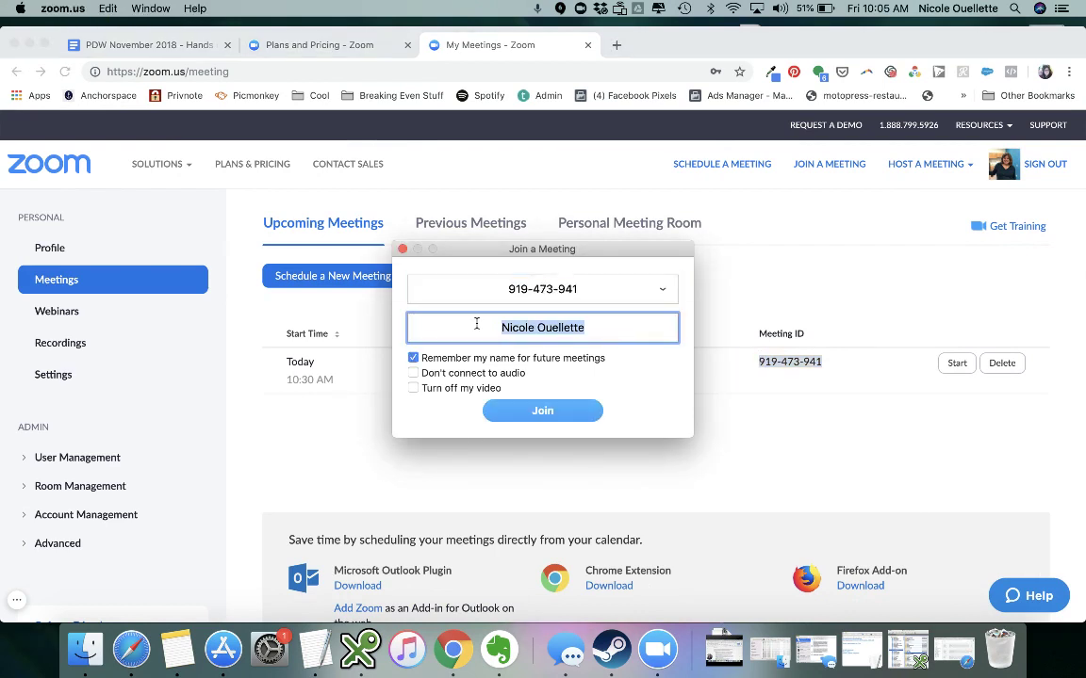
key(BackSpace)
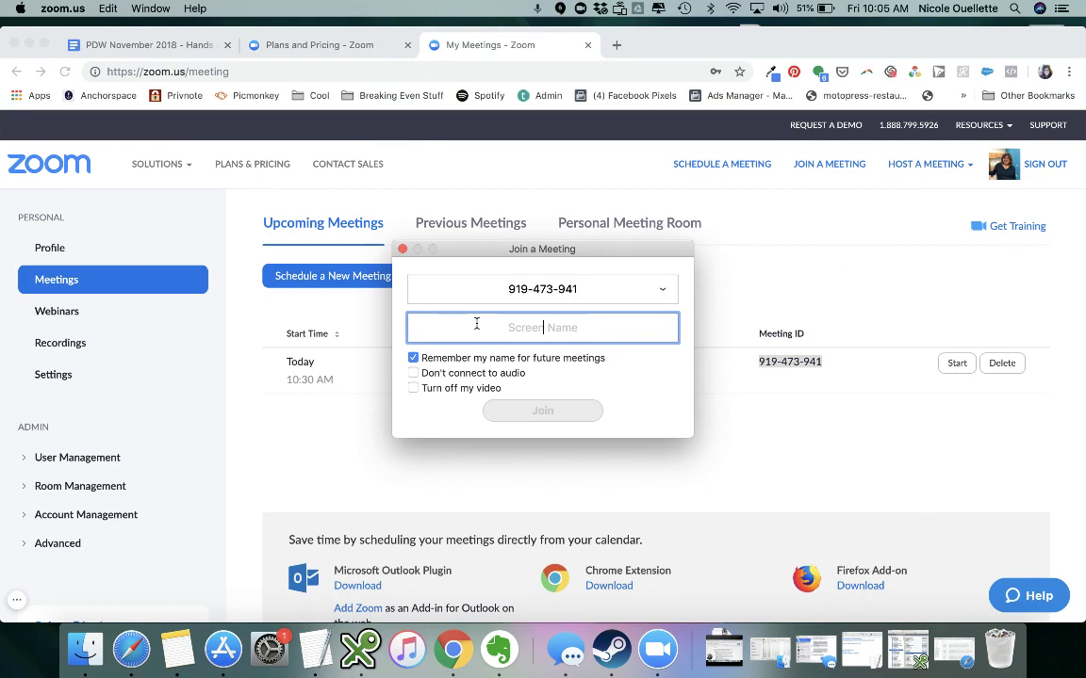
text(Smart)
text(y McM)
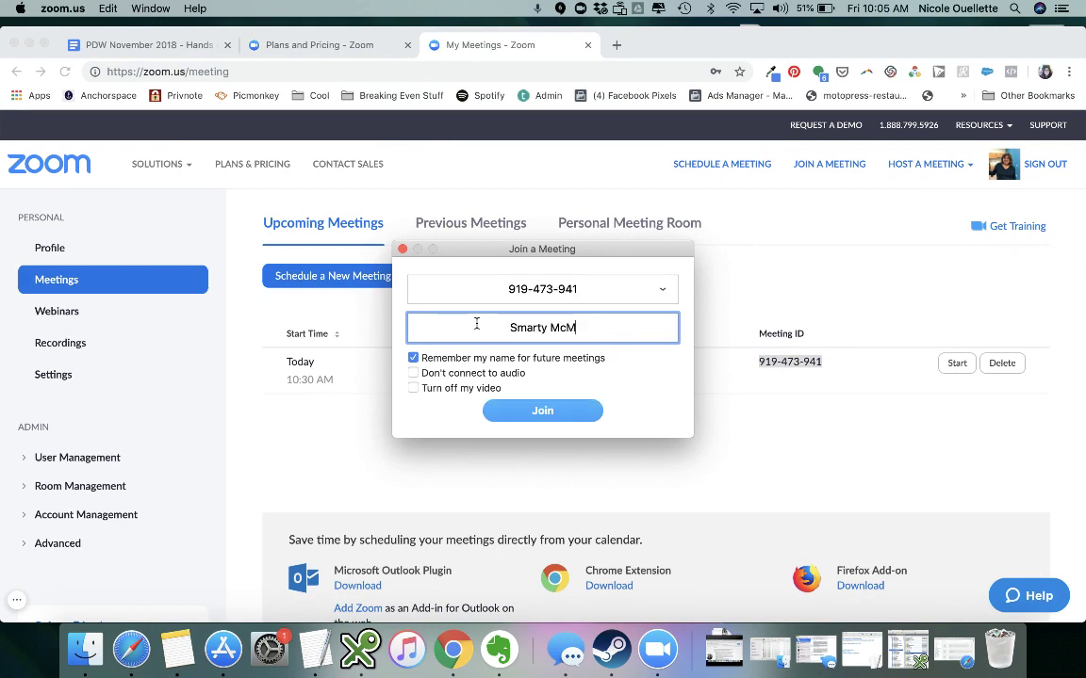
key(BackSpace)
text(Smartpants)
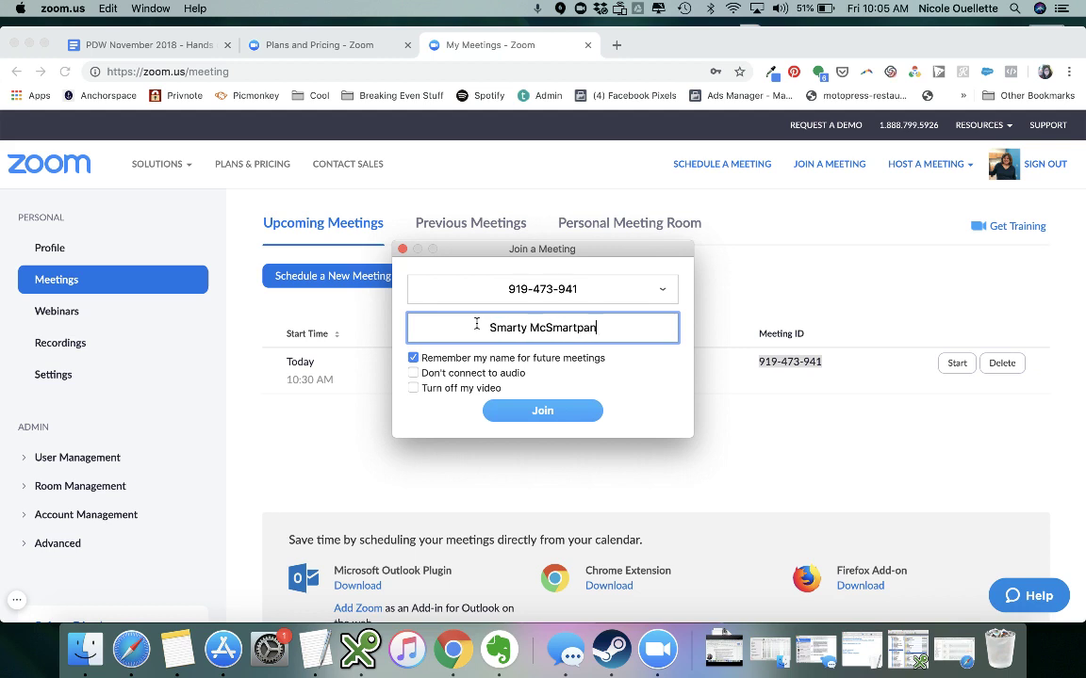
click(414, 358)
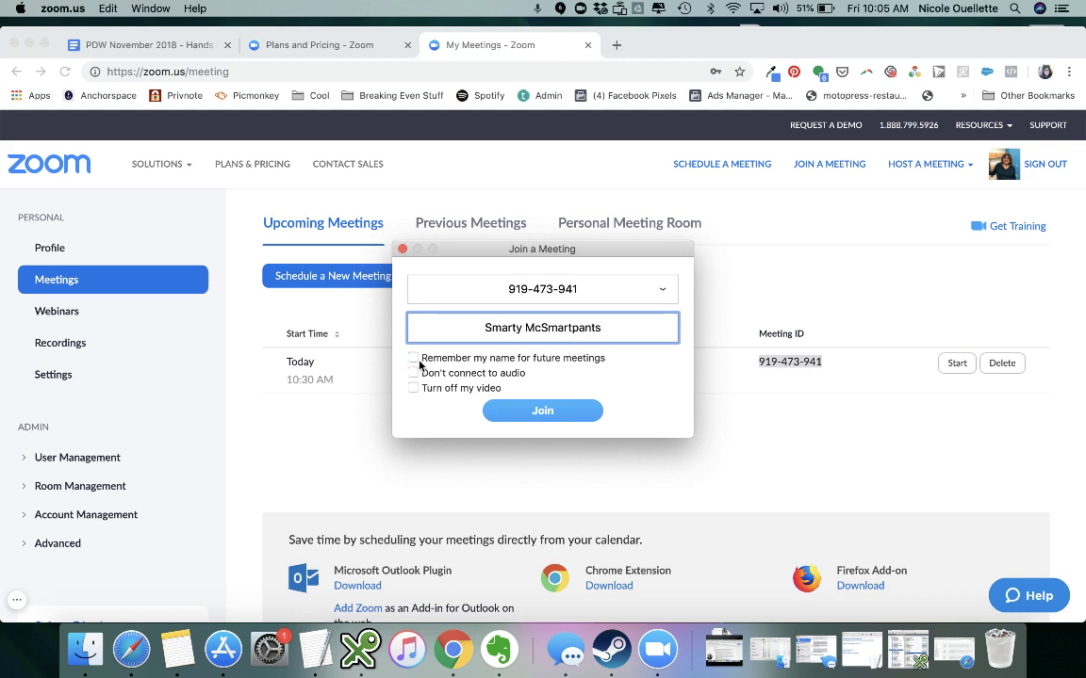
Join the meeting, check the phone call audio option, and connect with computer audio.
click(543, 412)
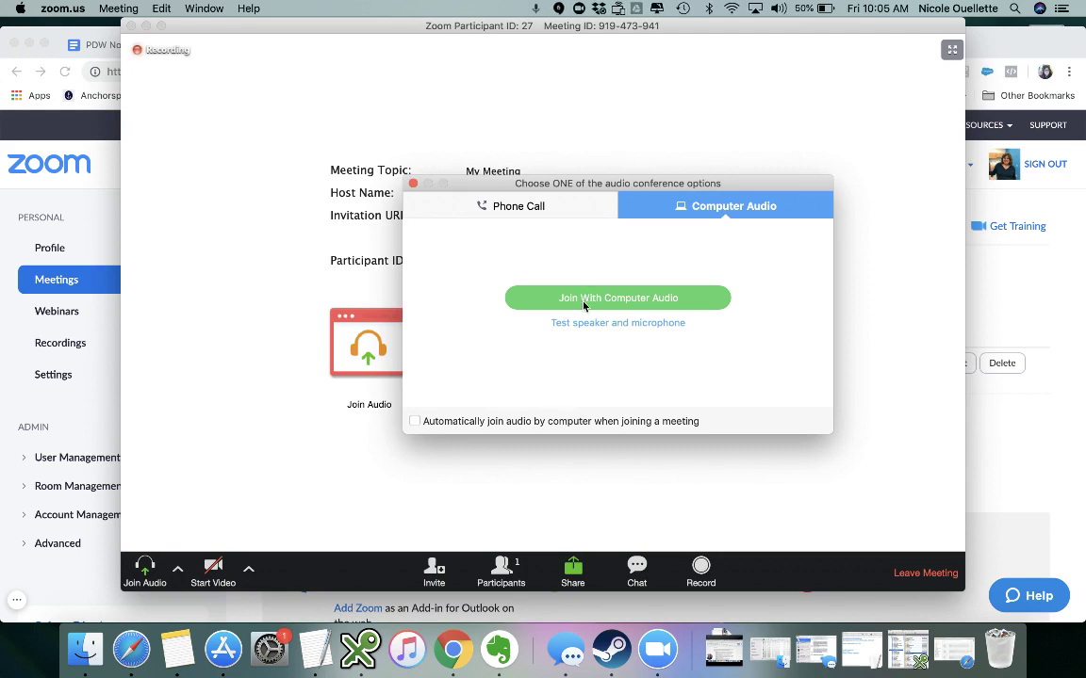
click(555, 211)
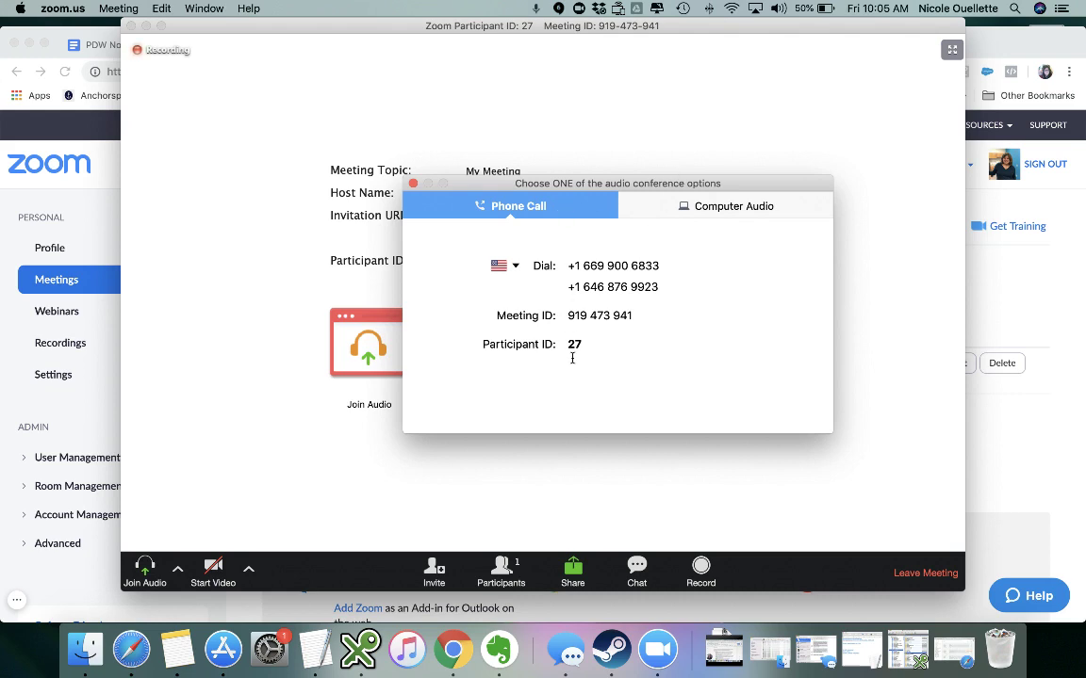
click(685, 211)
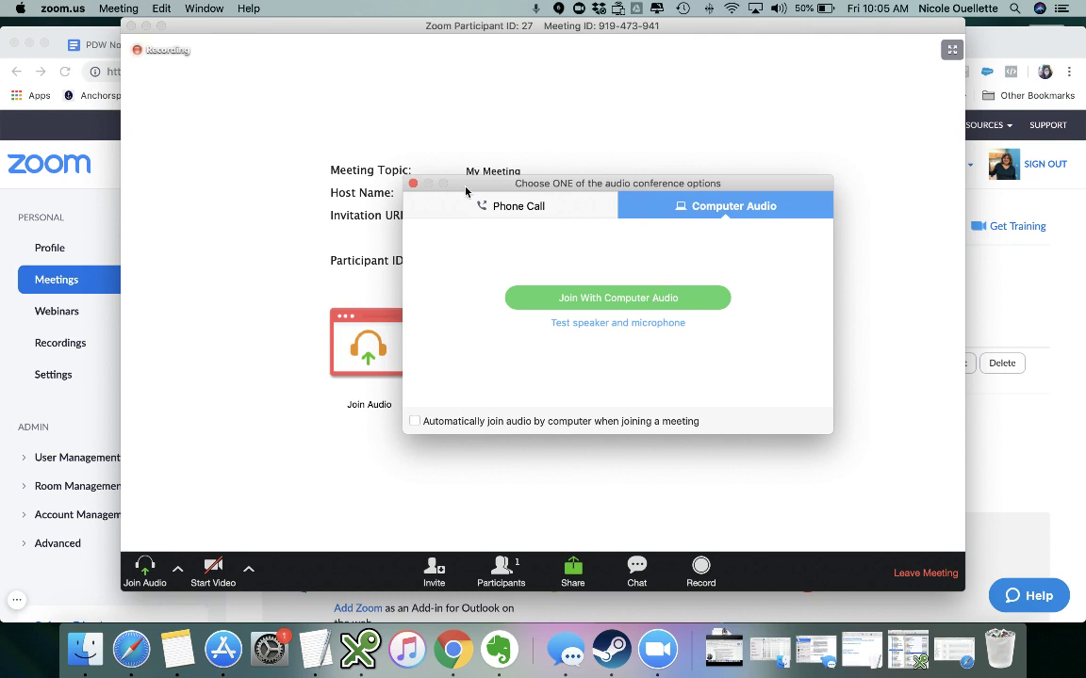
click(609, 299)
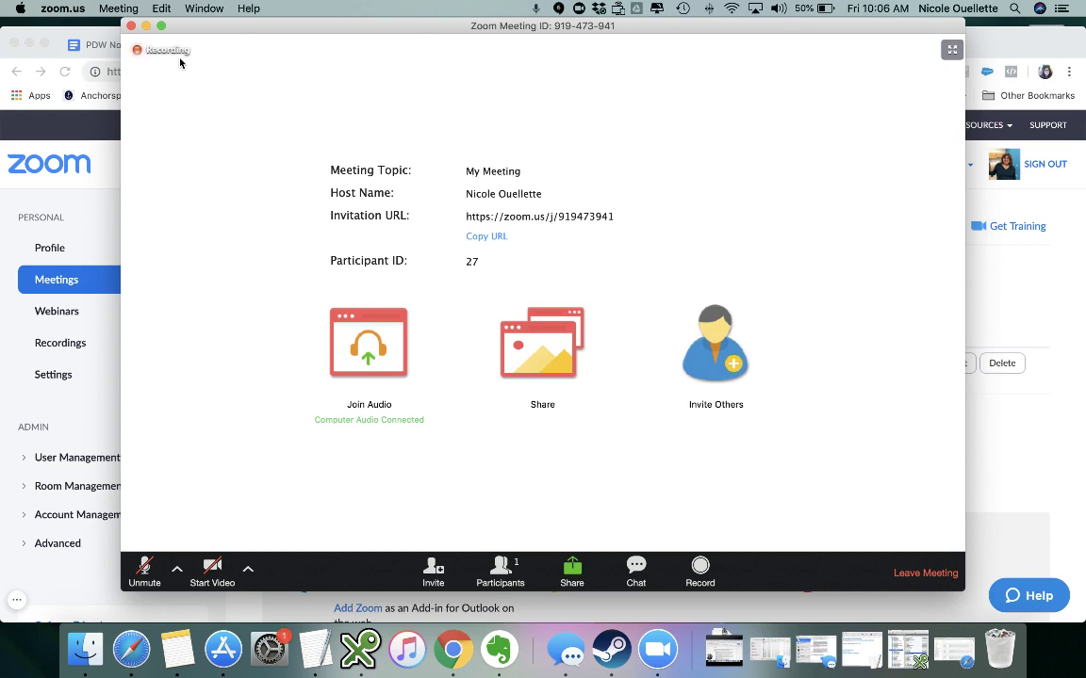
Minimise the participant's meeting window, start the scheduled meeting as host in the browser, and dismiss its audio options.
click(146, 25)
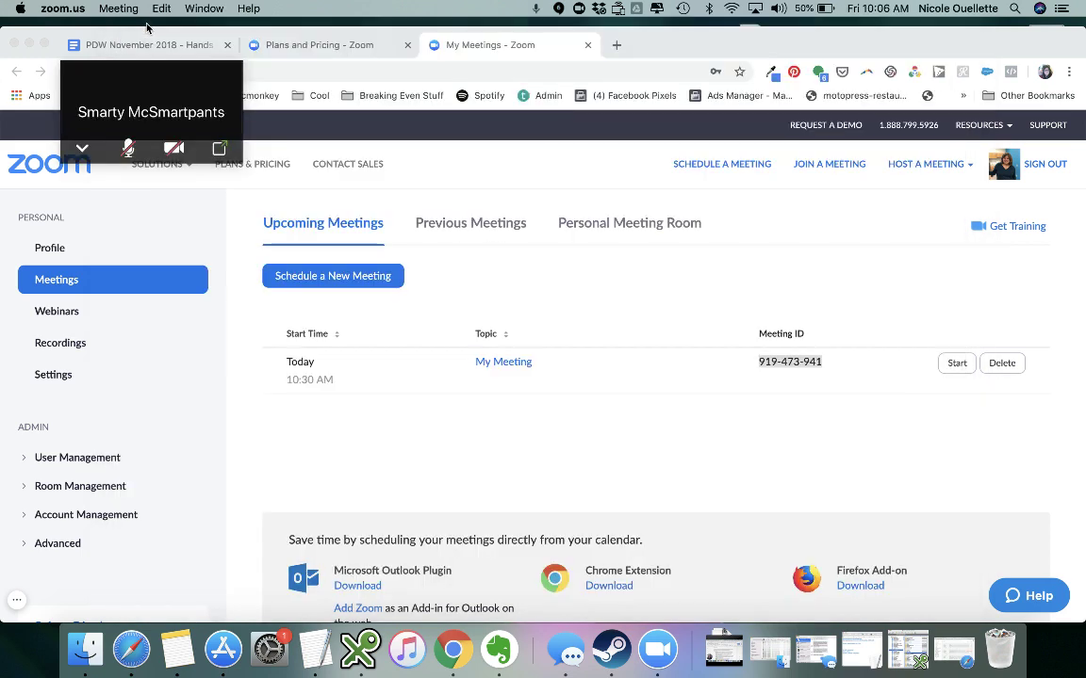
click(956, 364)
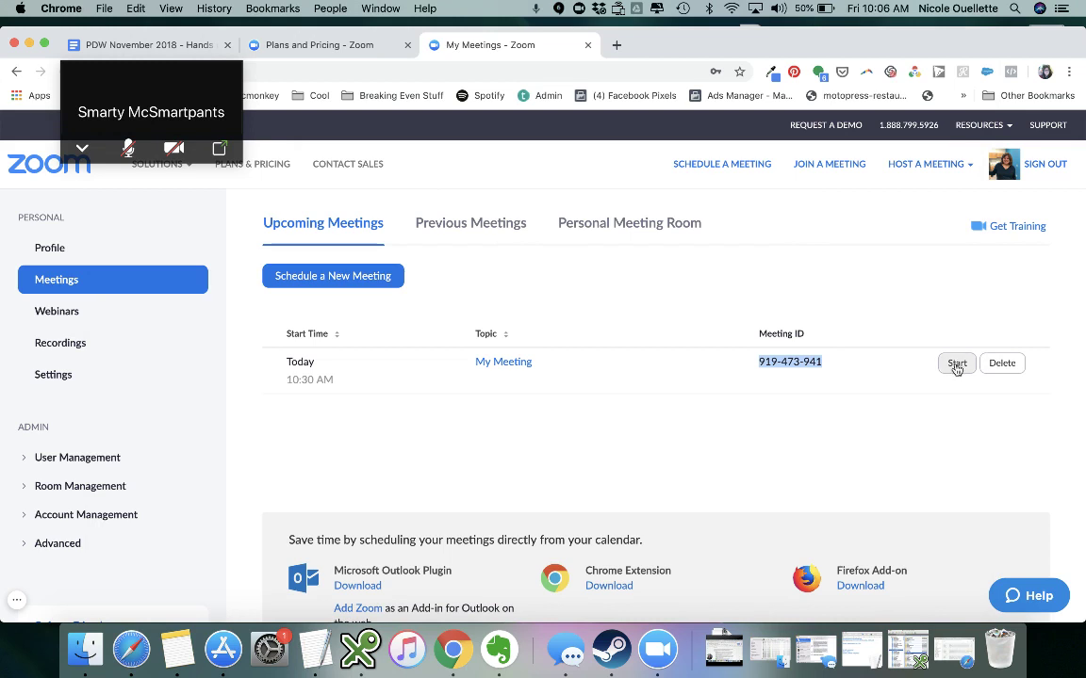
click(956, 365)
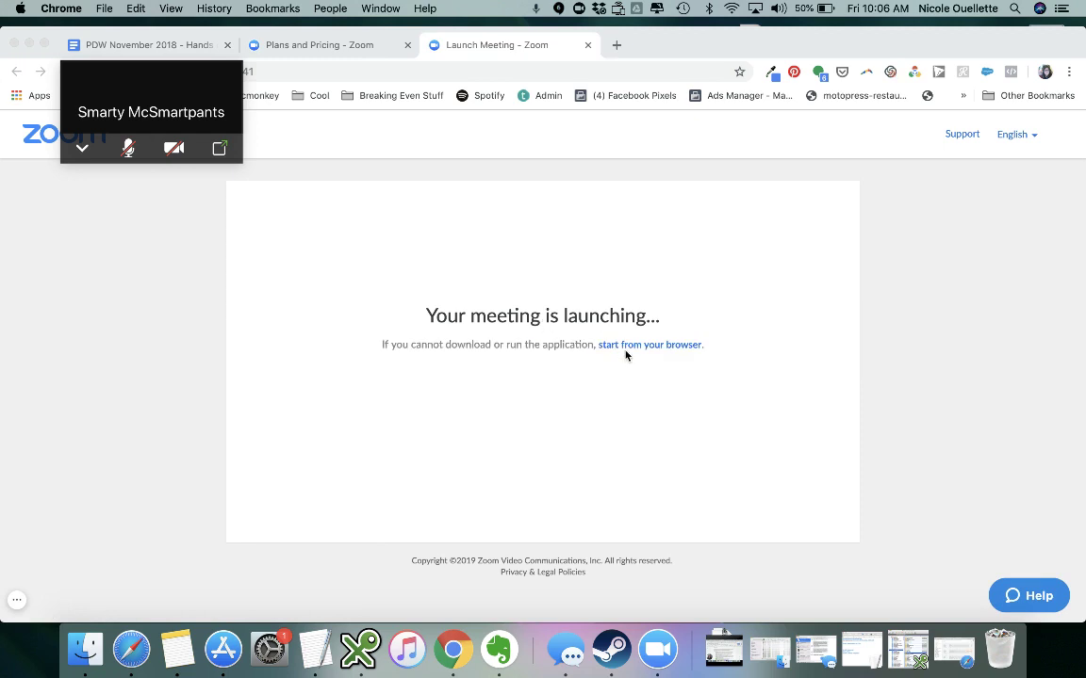
click(628, 350)
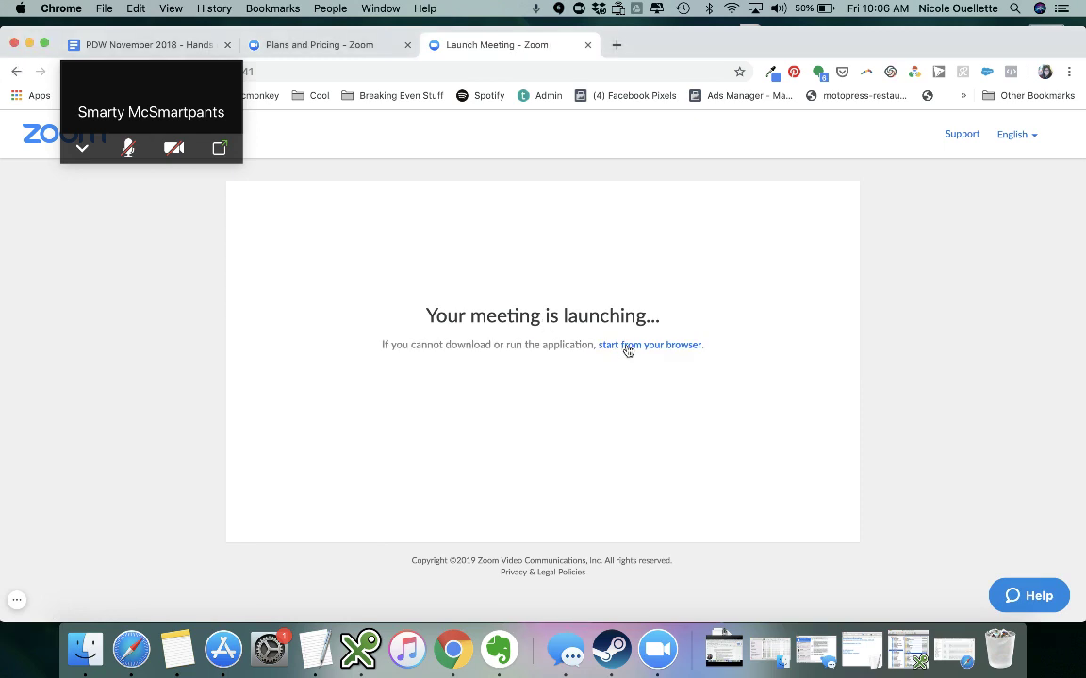
click(628, 346)
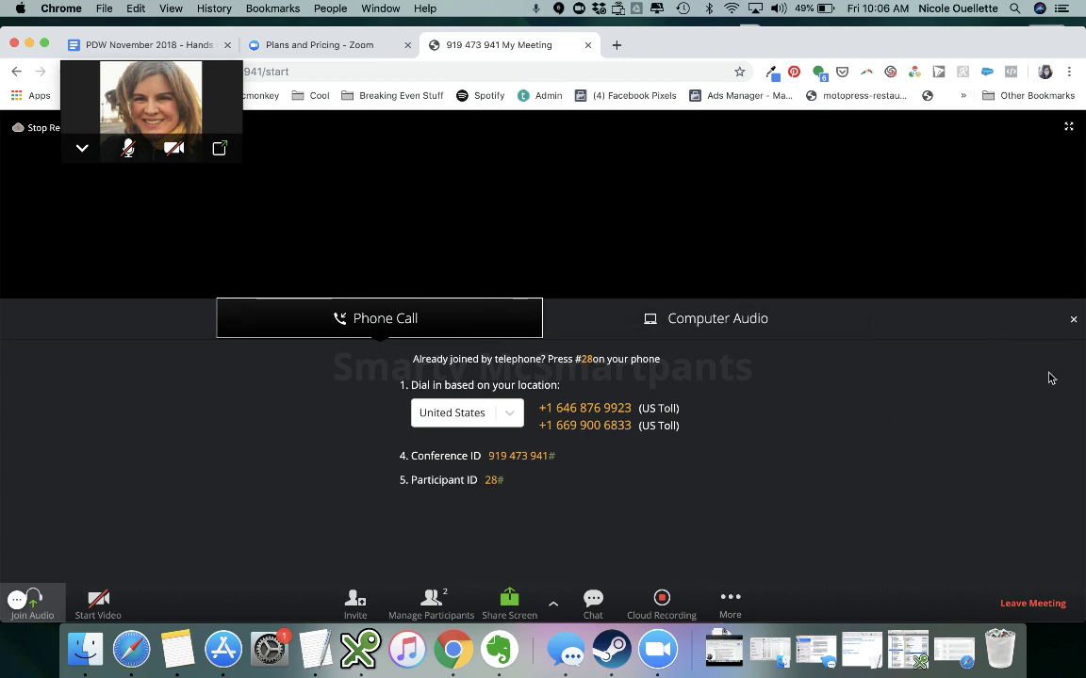
click(1074, 324)
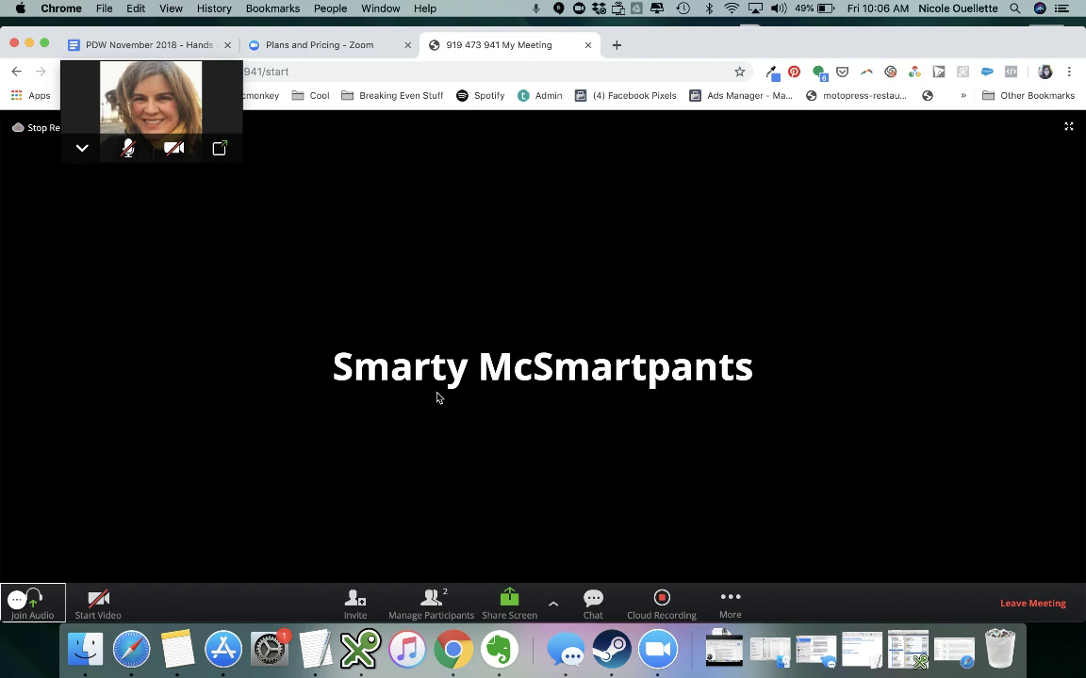
Show the host's participants list and move the floating participant video clear of the browser's address bar.
click(431, 603)
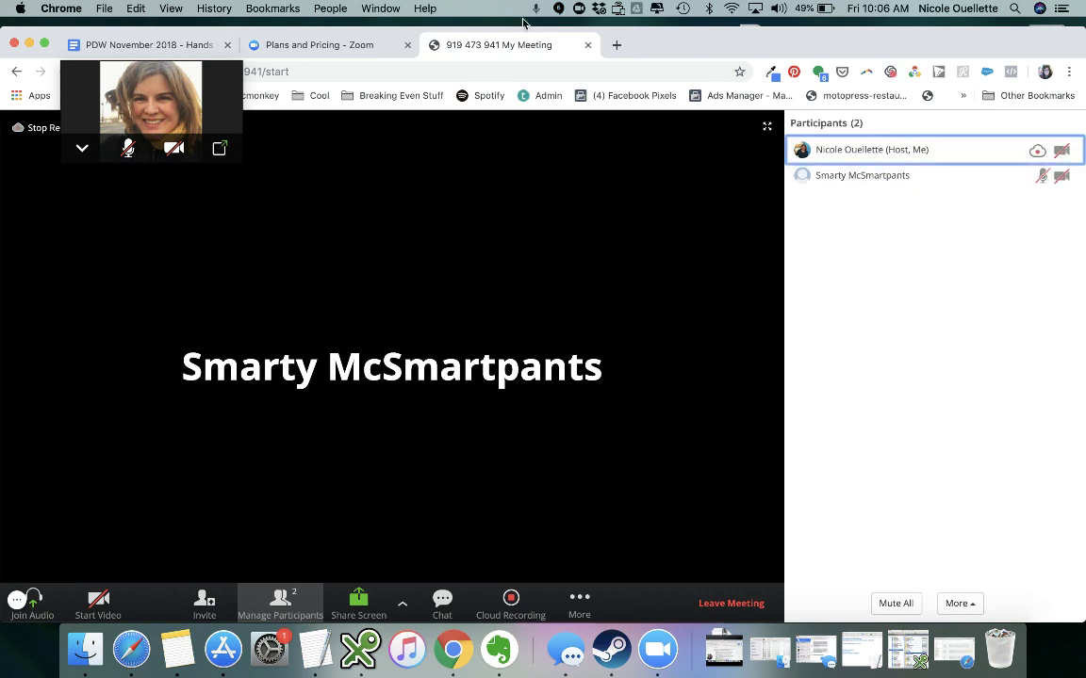
click(437, 72)
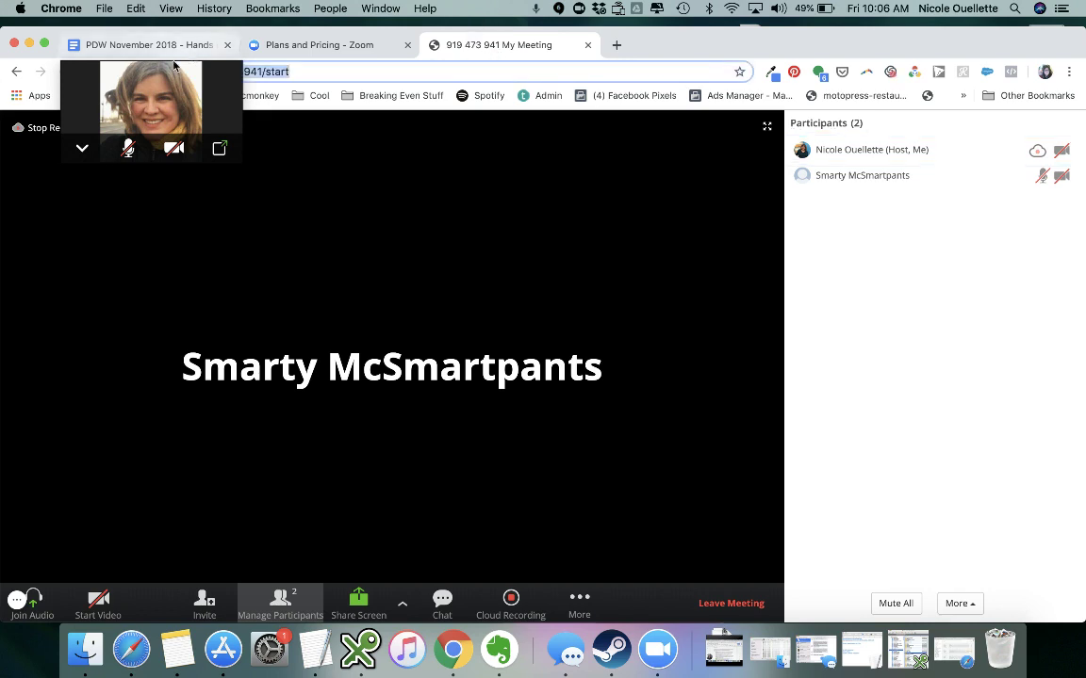
drag(160, 64, 141, 168)
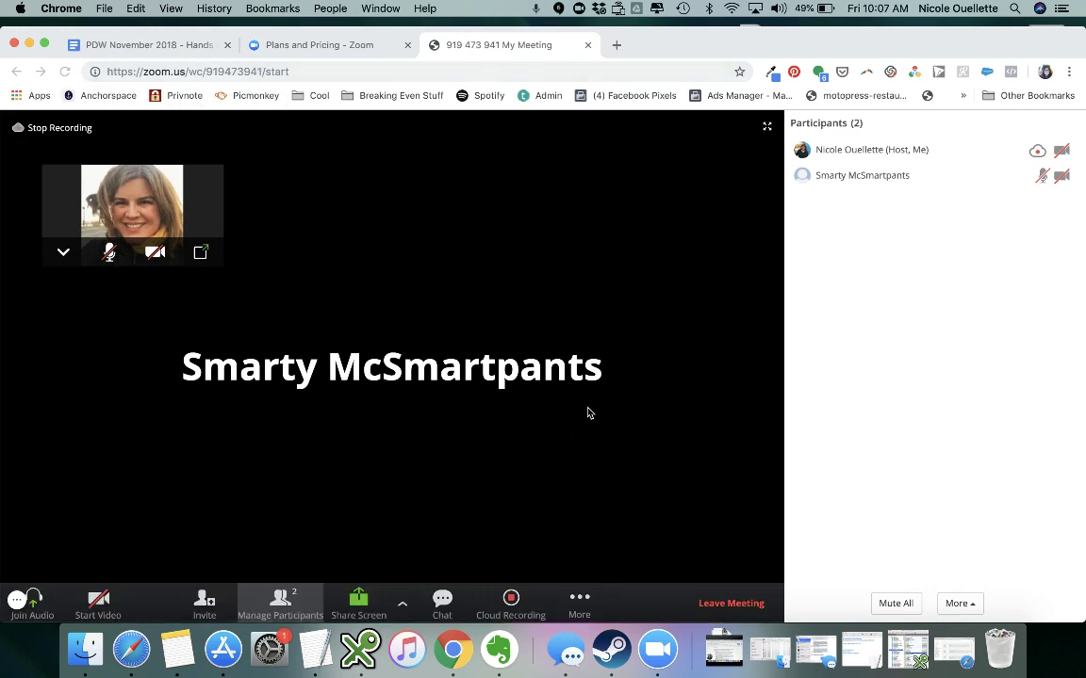
Switch to the Zoom desktop app, restore the participant's full meeting window, and examine its participants list.
click(648, 660)
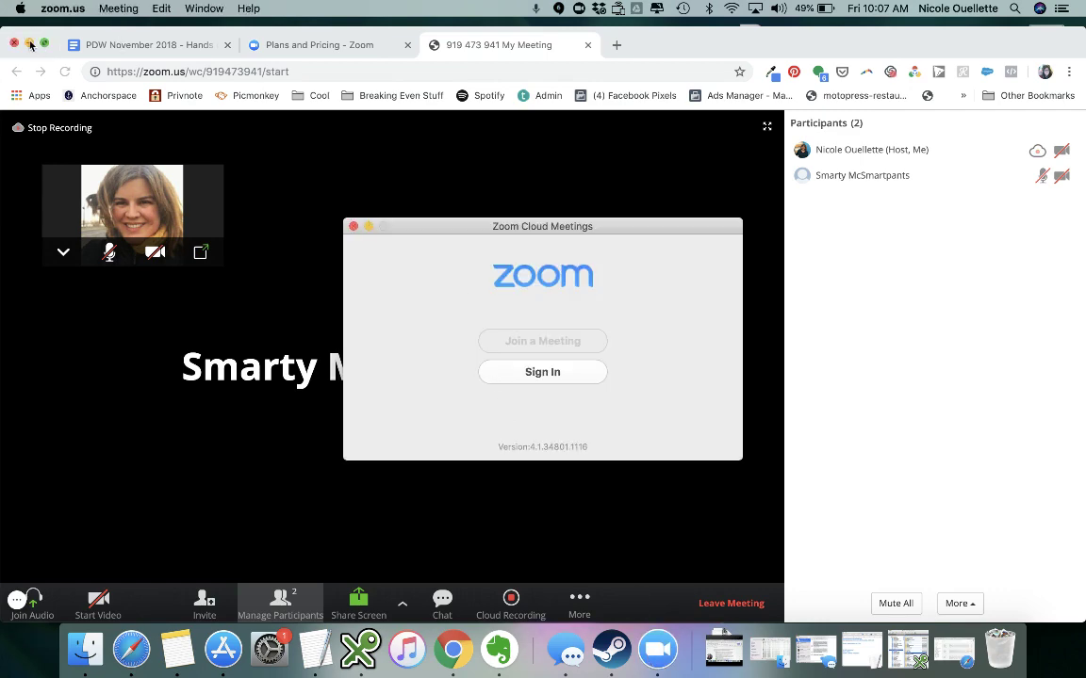
click(29, 43)
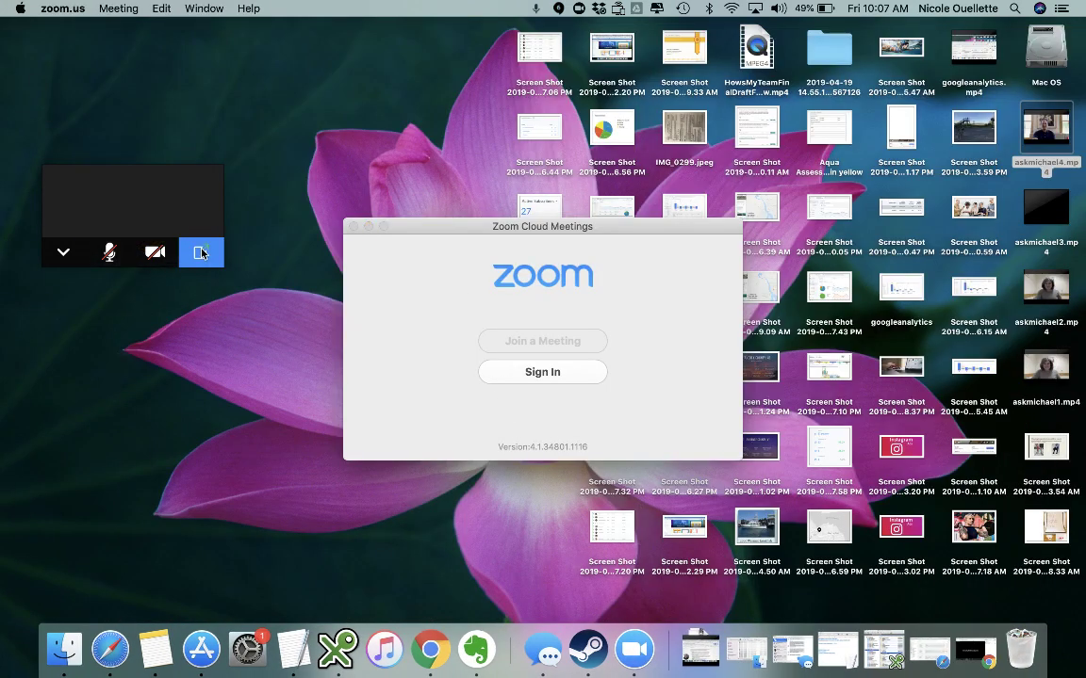
click(200, 251)
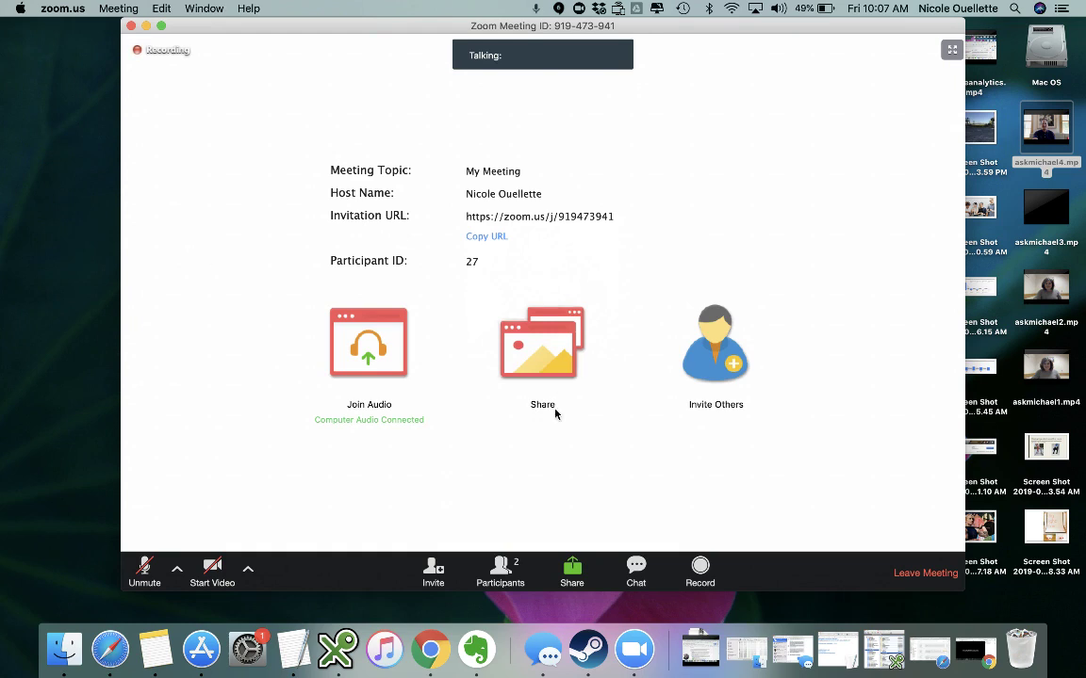
click(507, 565)
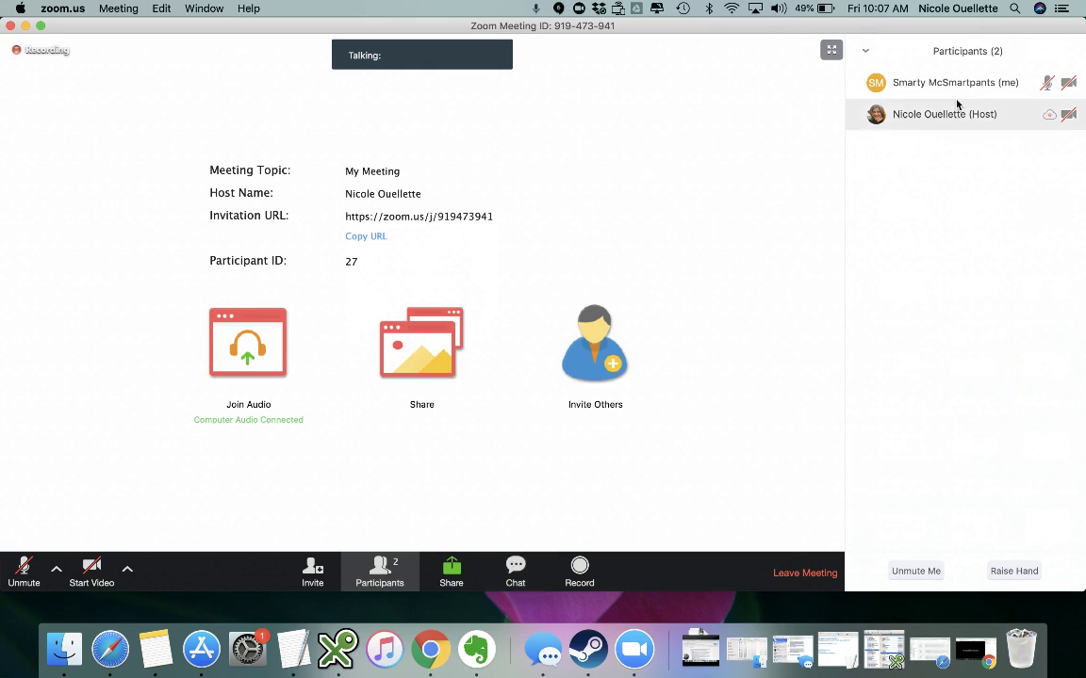
mouse_move(945, 90)
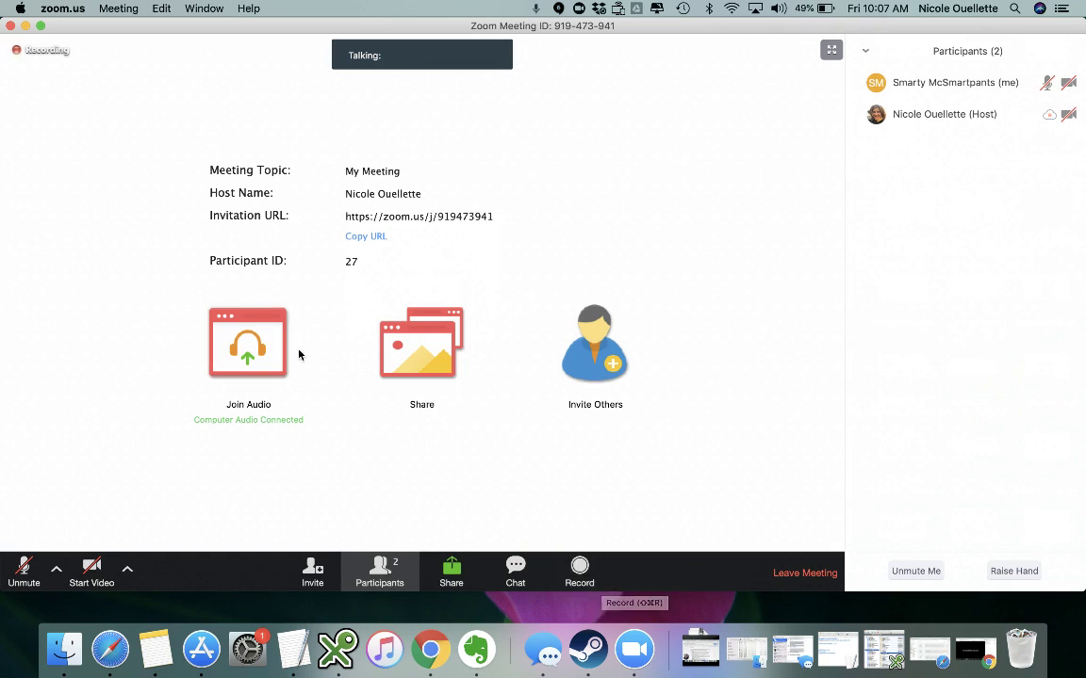
Minimise the participant's meeting window and return to the host's meeting in Chrome to examine its participants list.
click(25, 26)
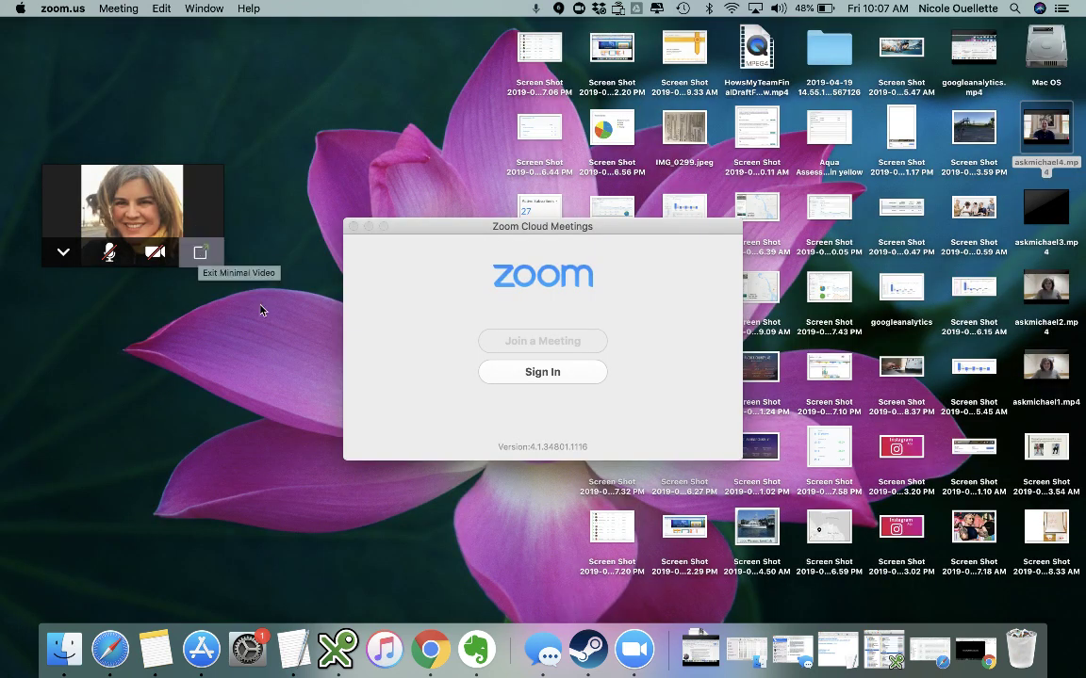
click(976, 650)
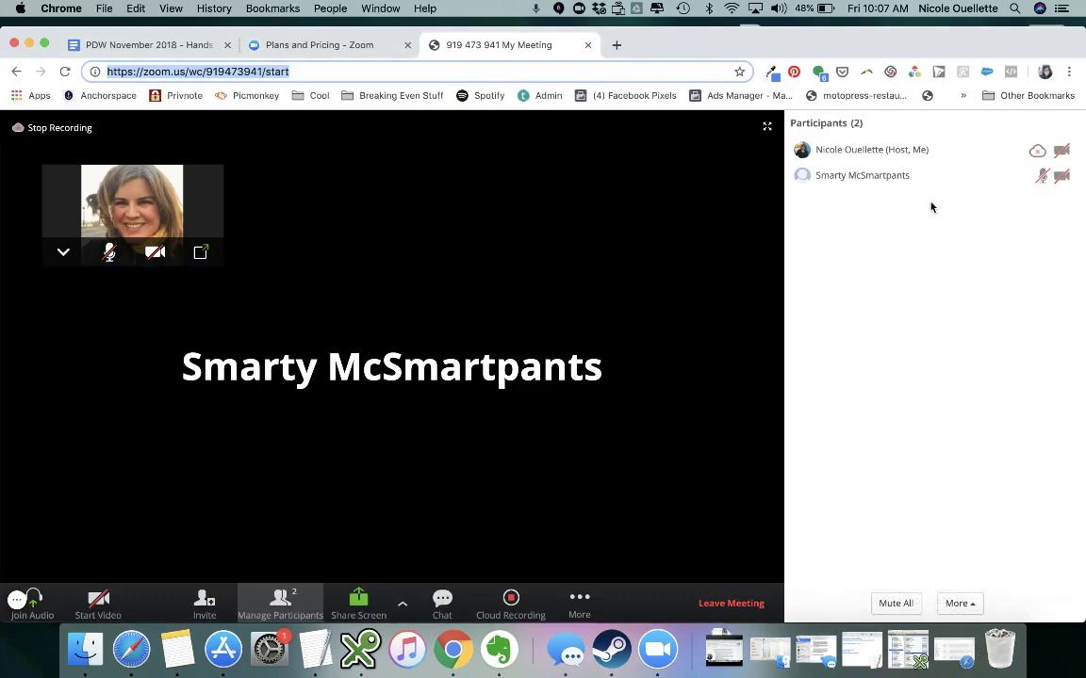
mouse_move(906, 154)
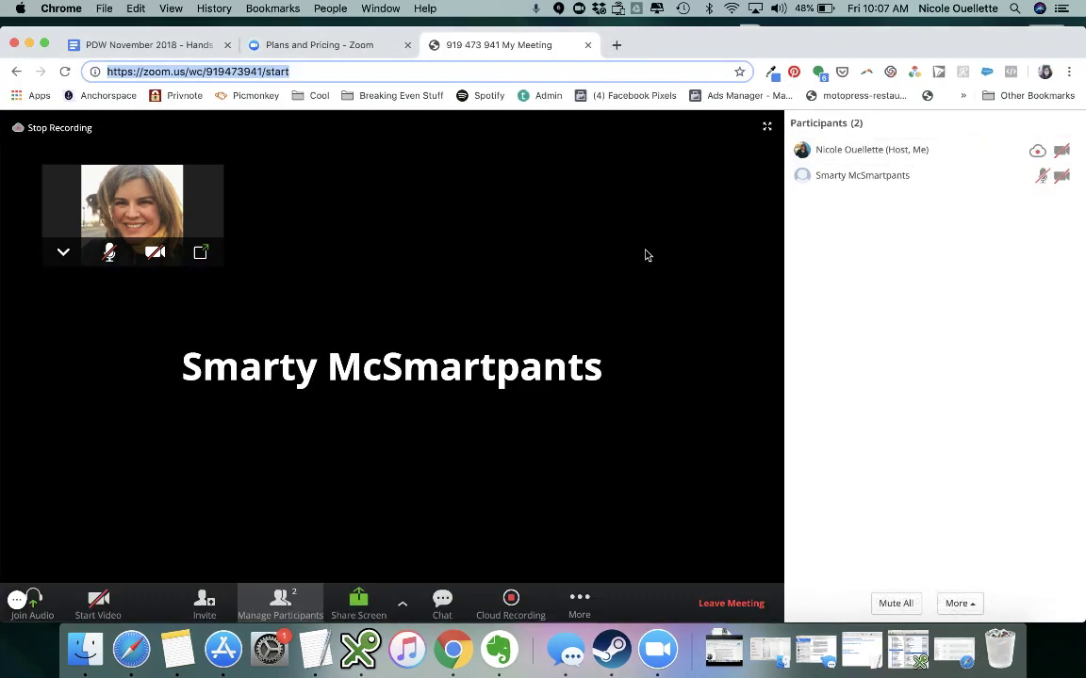